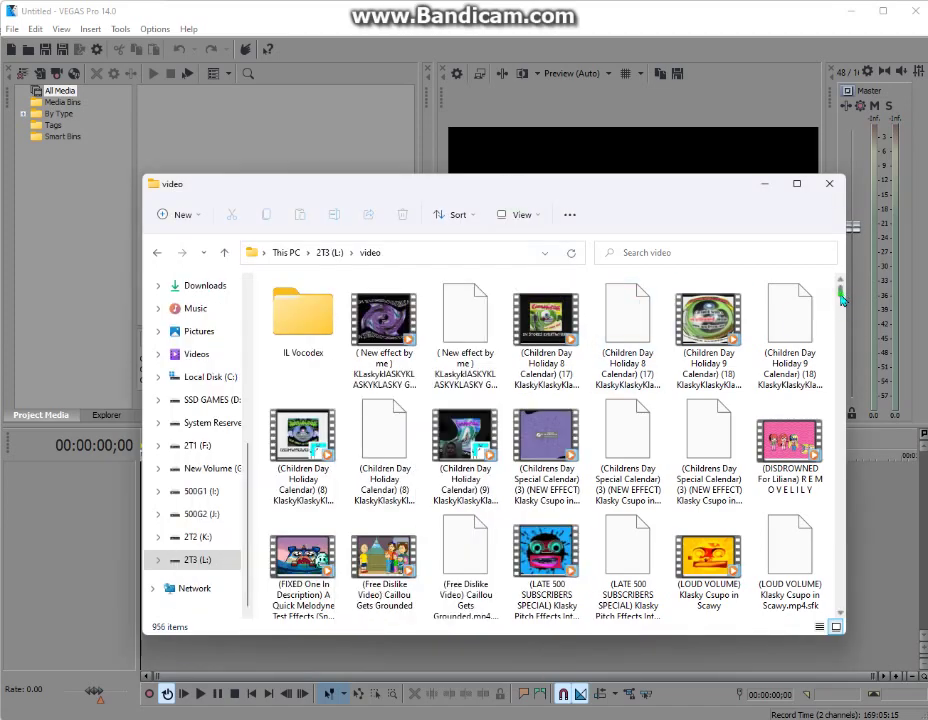
Scroll the video folder down and pick the Stereo interlacing vocoder preset.
mouse_move(840, 296)
left_mouse_down()
mouse_move(803, 453)
mouse_move(798, 415)
left_mouse_up()
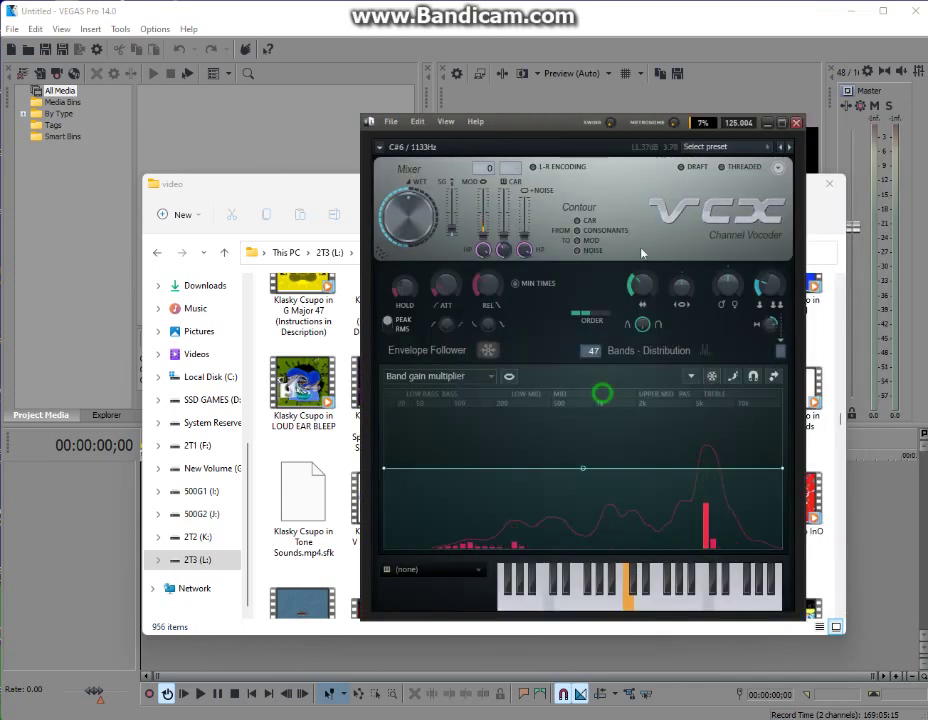
left_click(727, 146)
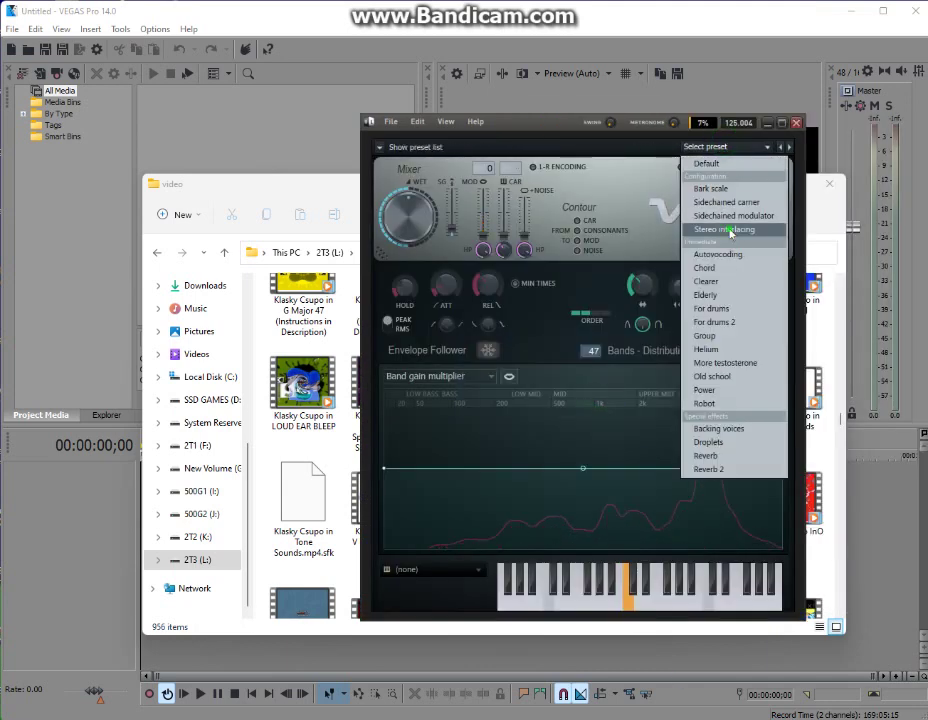
left_click(730, 228)
Close the vocoder window and scroll down through the video clips.
left_click(768, 122)
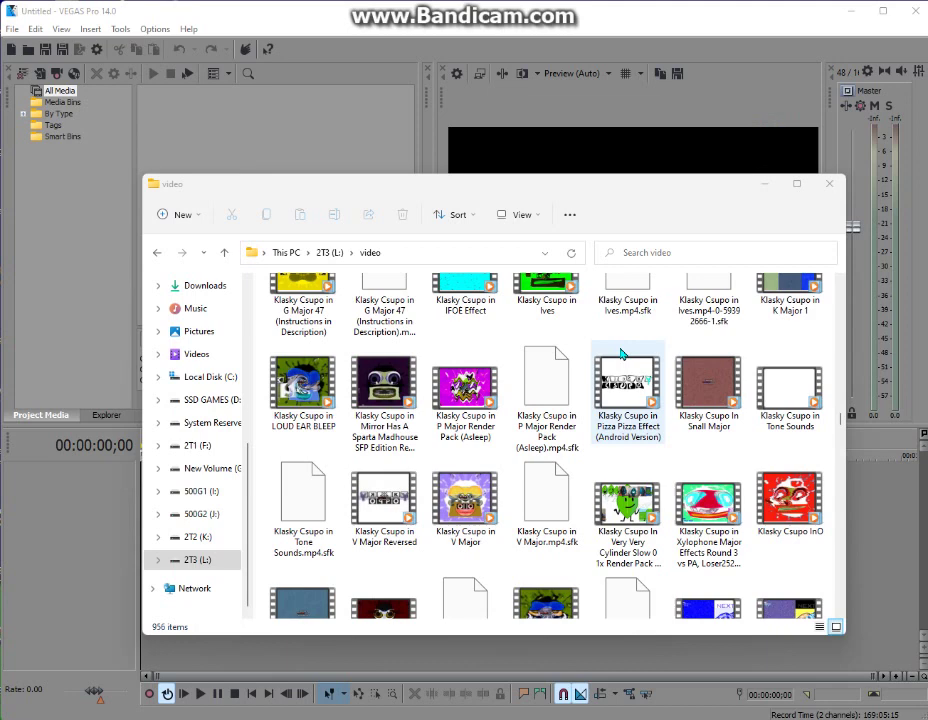
left_click(622, 353)
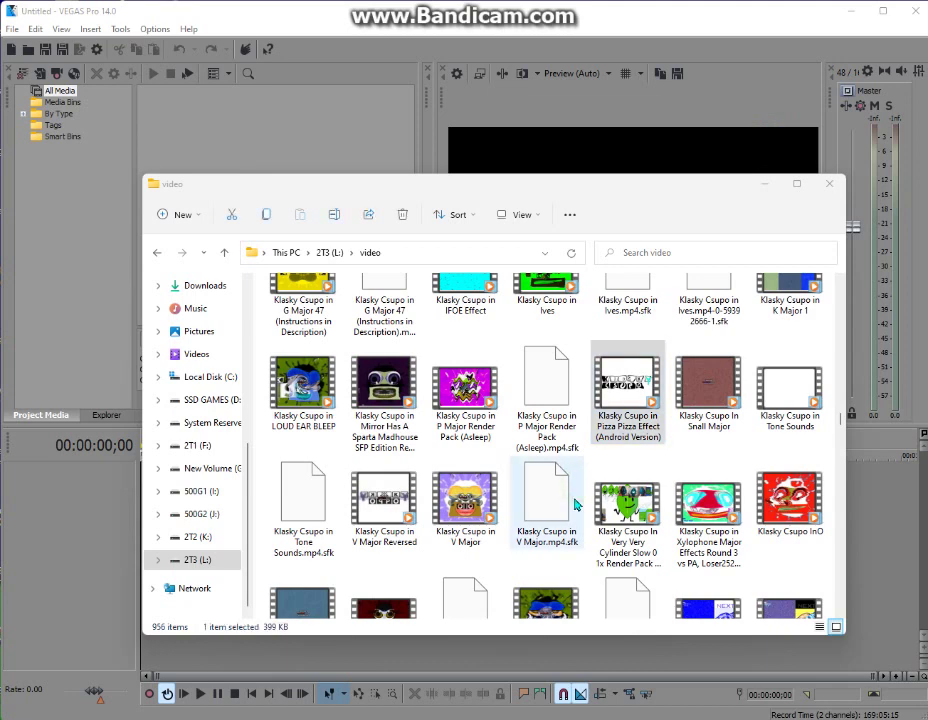
scroll(510, 540, "down", 2)
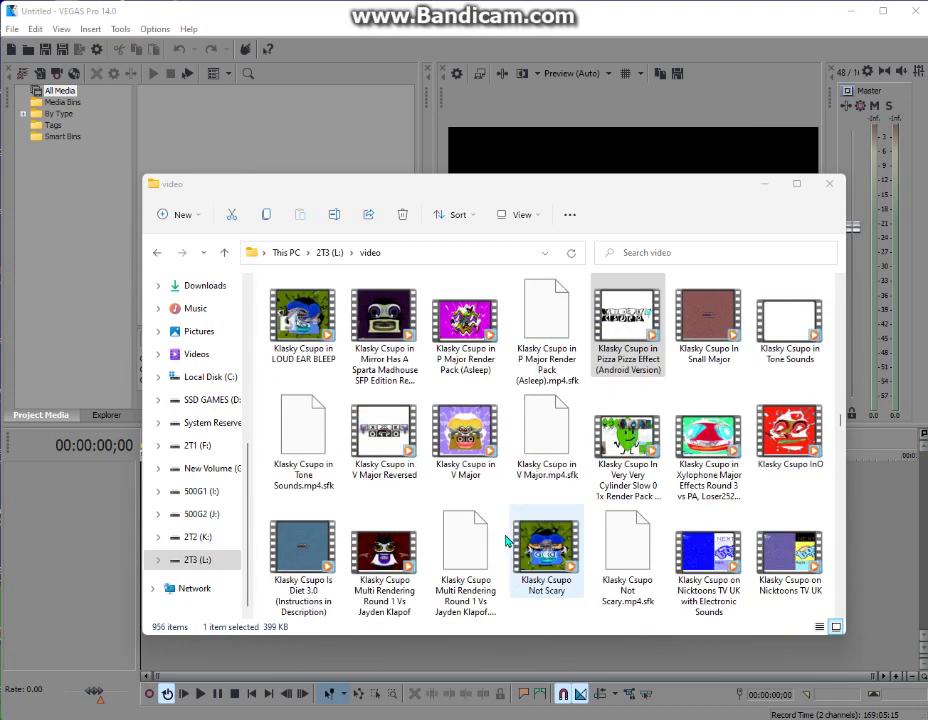
scroll(508, 540, "down", 5)
scroll(507, 541, "down", 2)
scroll(503, 530, "down", 2)
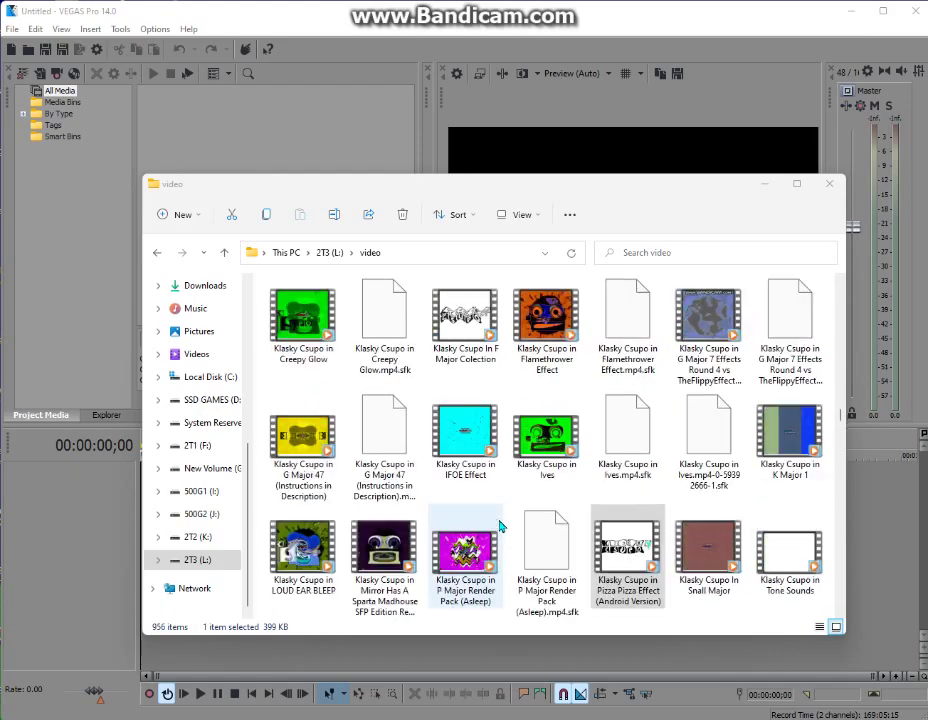
scroll(500, 530, "down", 3)
scroll(500, 527, "down", 5)
scroll(500, 527, "down", 1)
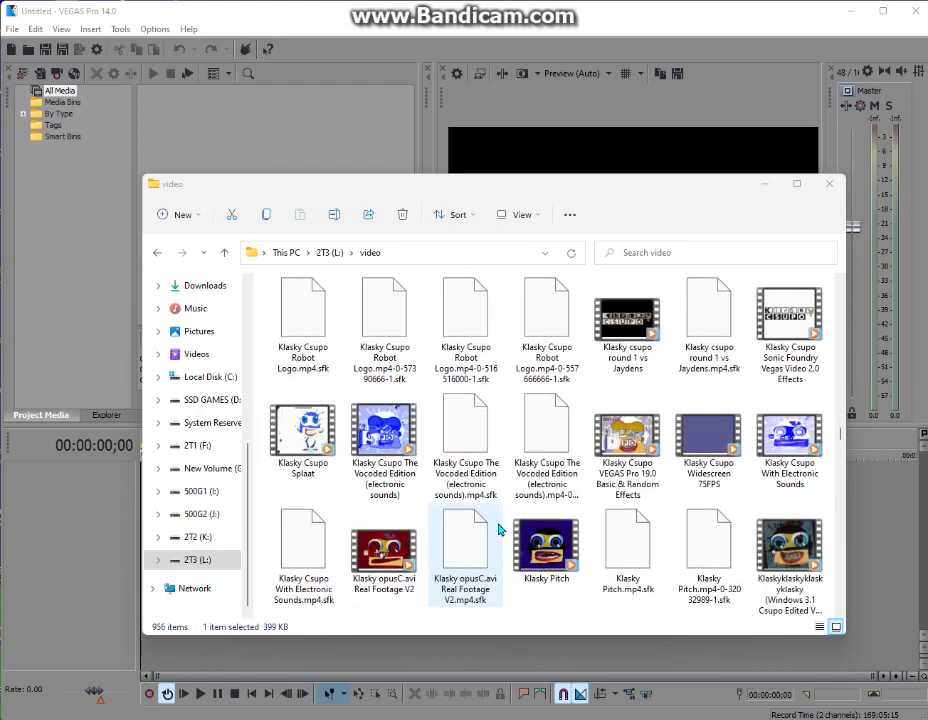
scroll(500, 540, "down", 5)
scroll(505, 545, "down", 2)
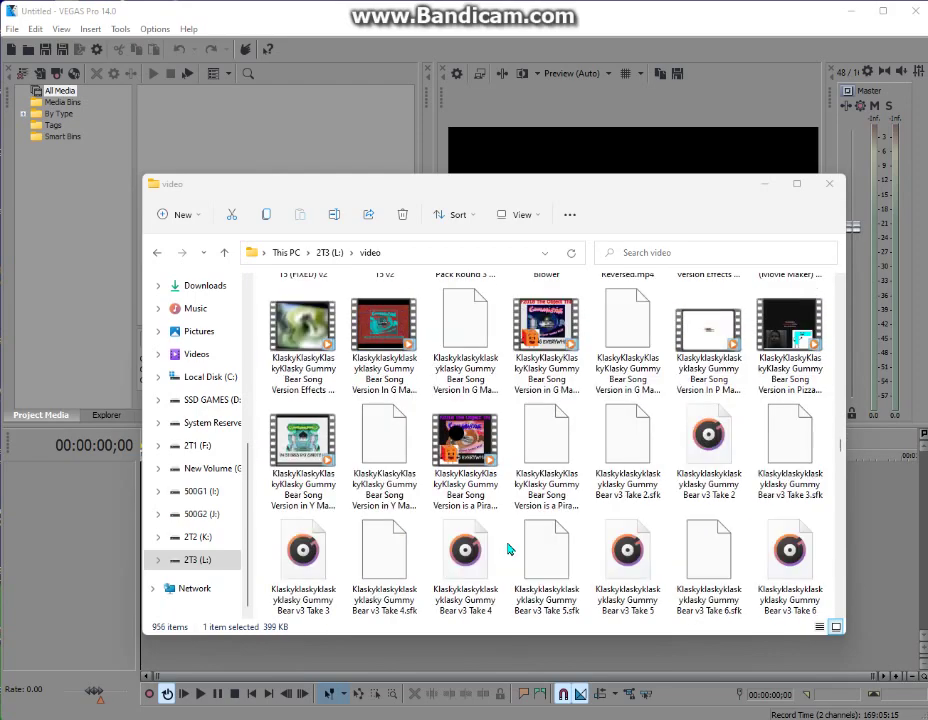
Select the Klasky Csupo Robot Logo video and drag it into VEGAS Project Media.
left_click(497, 415)
key("Up")
key("Up")
key("Up")
key("Up")
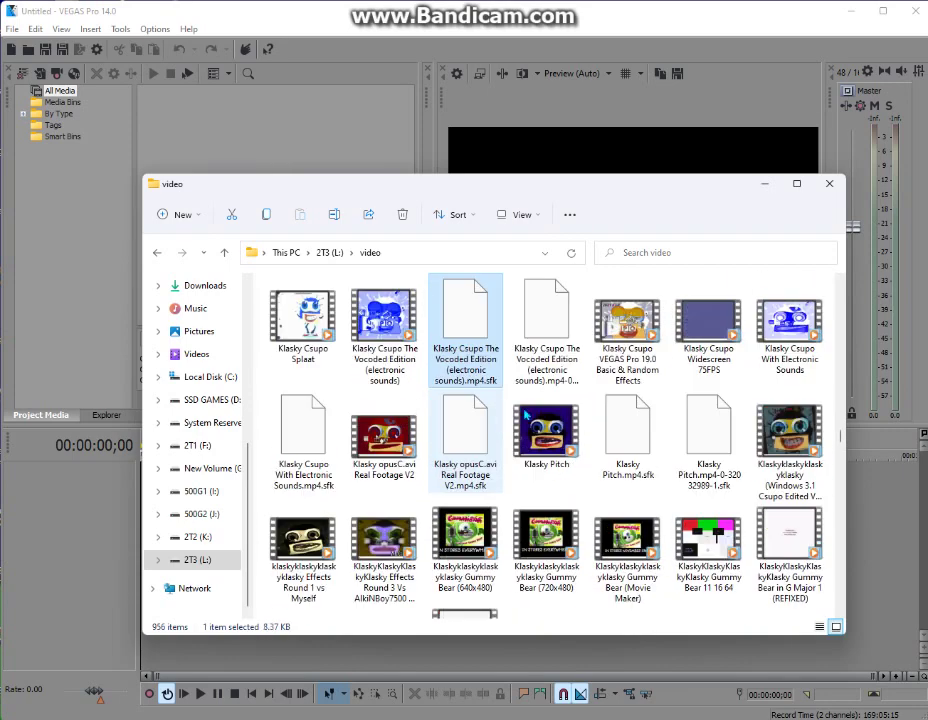
key("Up")
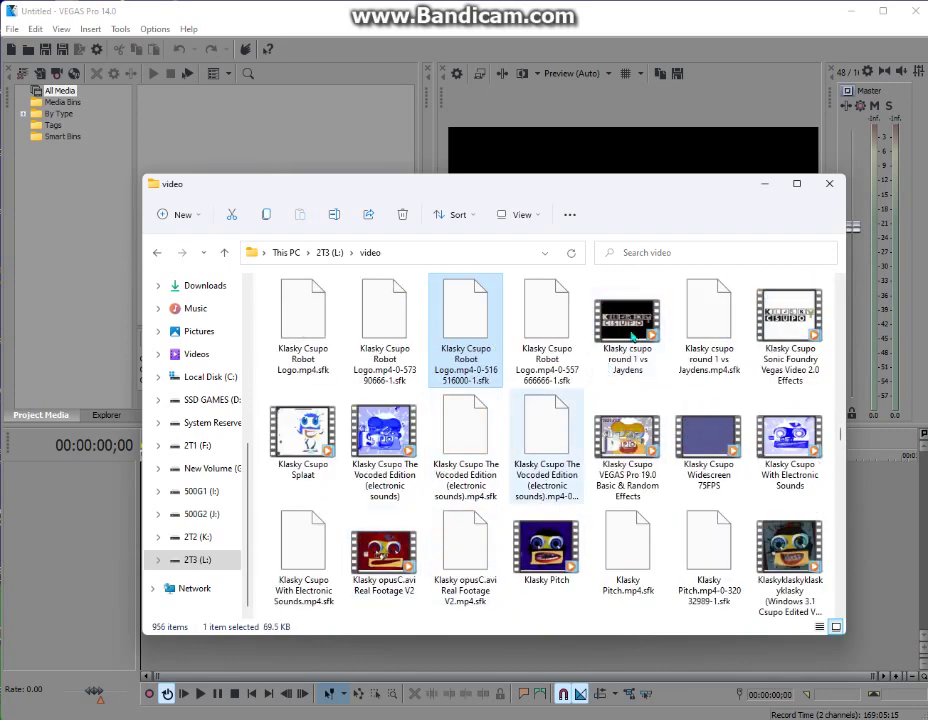
key("Up")
key("Up")
key("Up")
left_click_drag(789, 550, 249, 112)
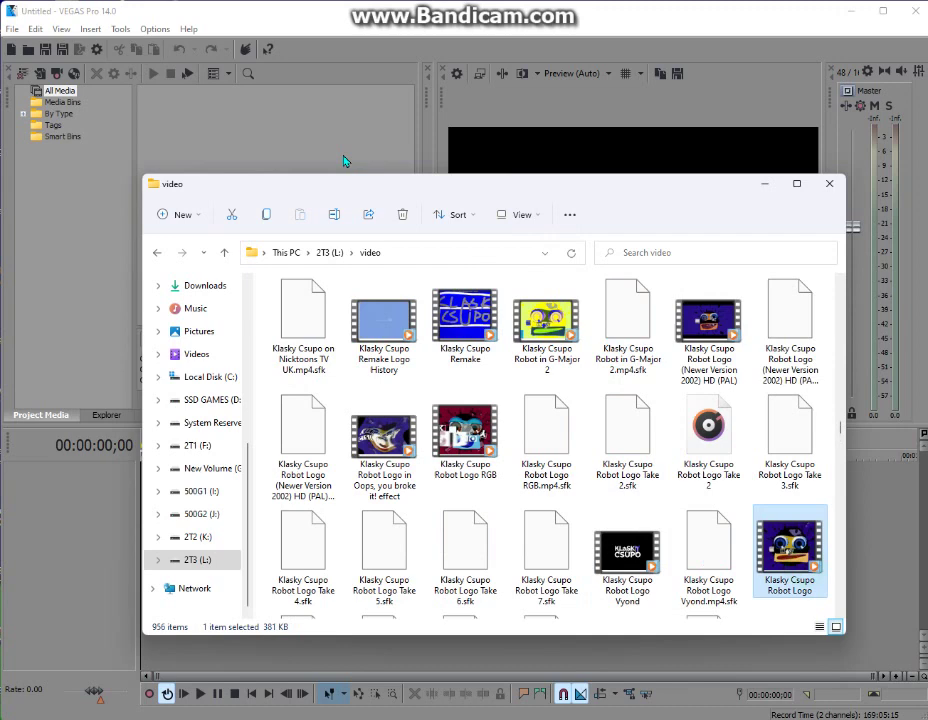
Minimize Explorer and match the project video settings to the Robot Logo clip.
left_click(764, 184)
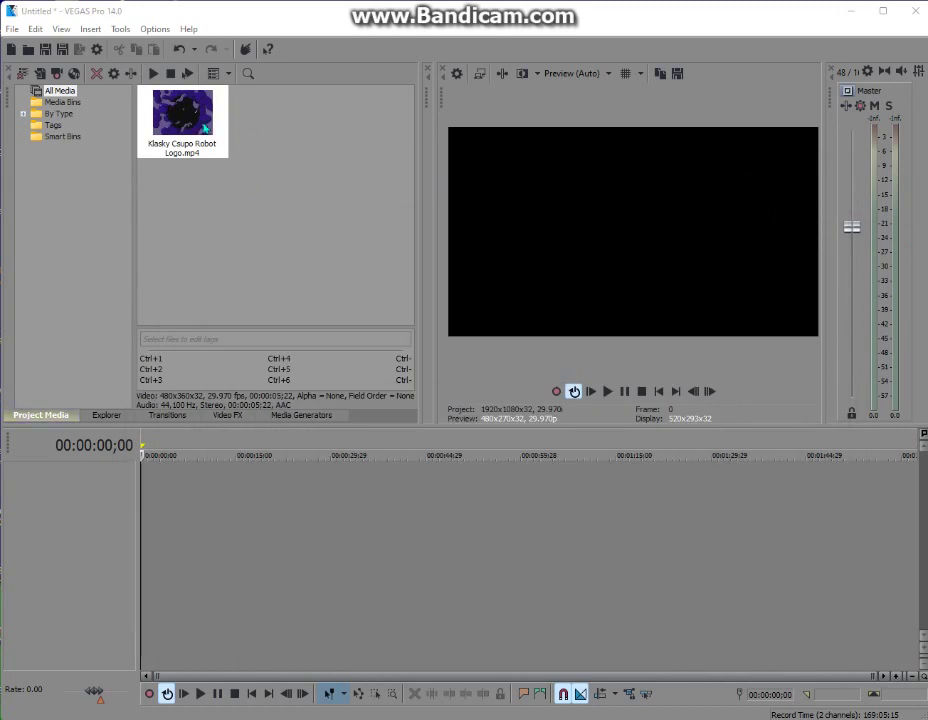
left_click(544, 292)
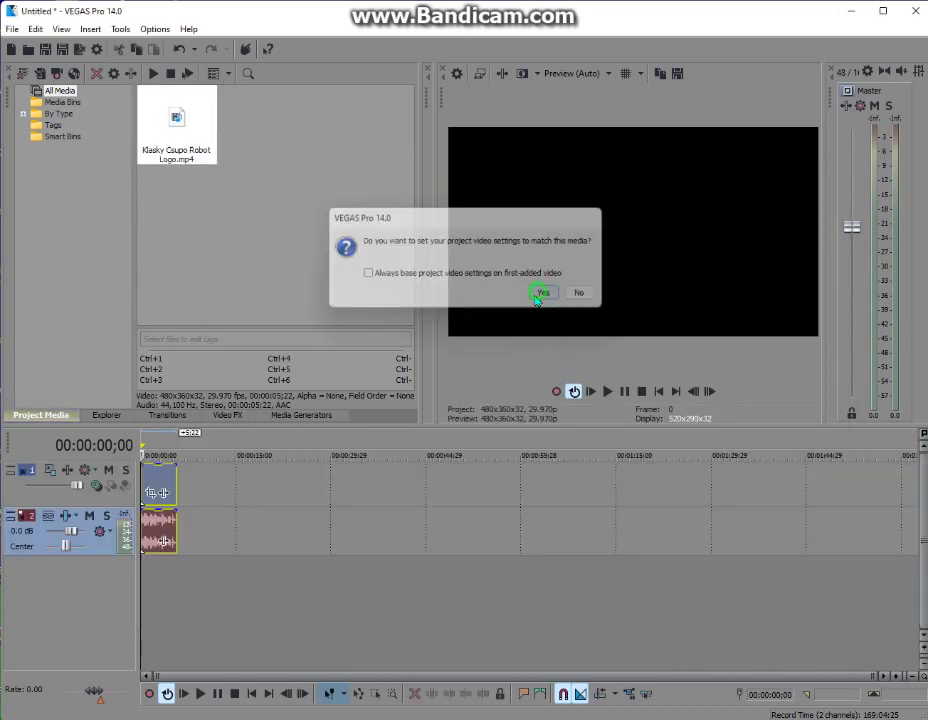
left_click(152, 538)
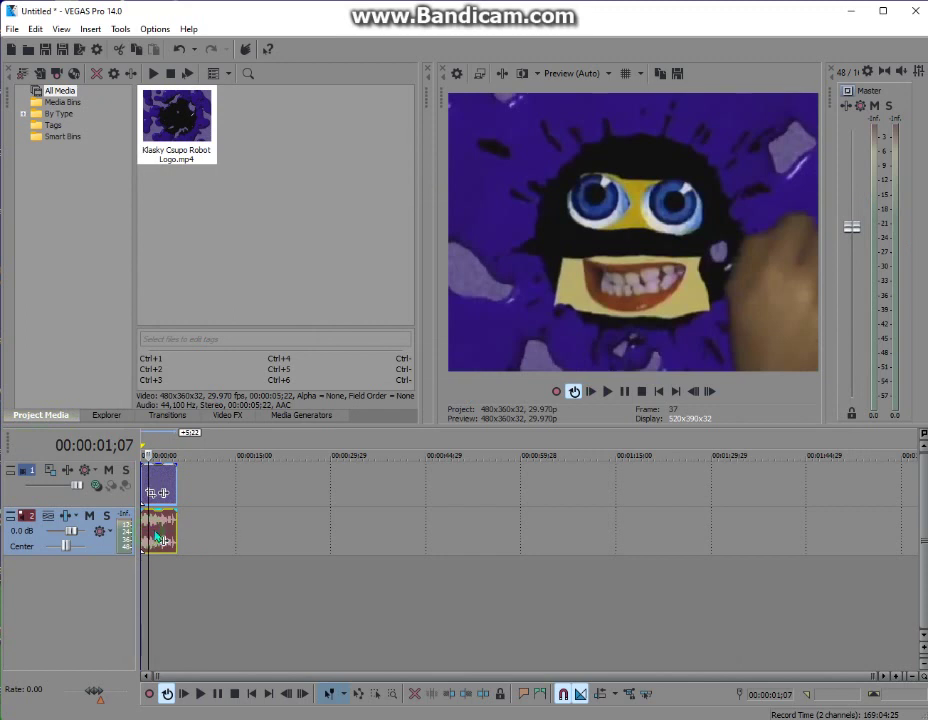
Step the playhead frame by frame to 00:00:02;00 and show the Video FX list.
left_click(709, 391)
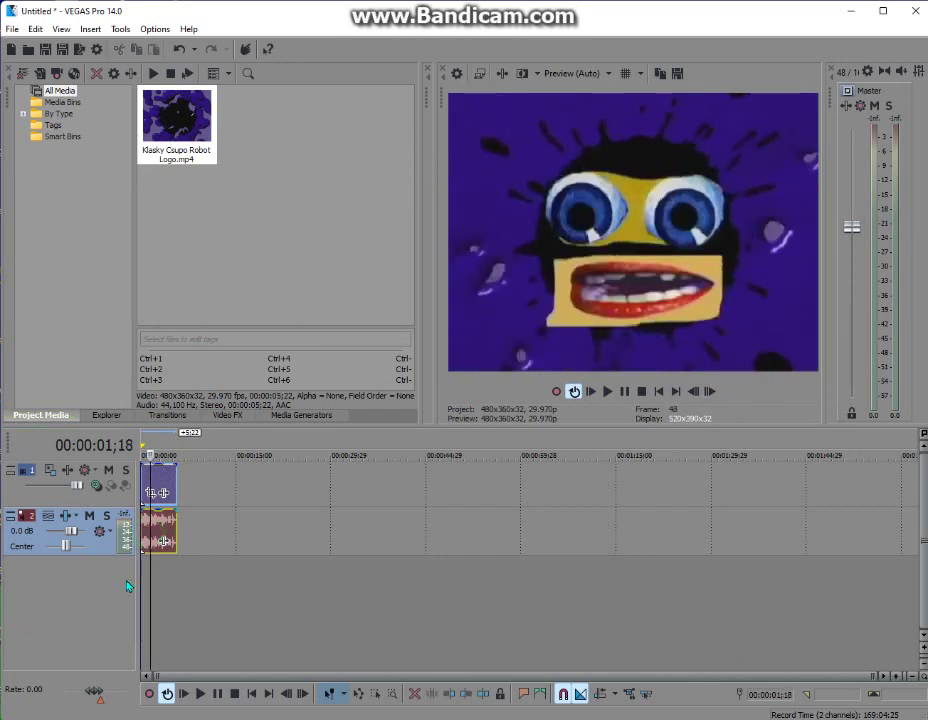
left_click(709, 391)
left_click(709, 391)
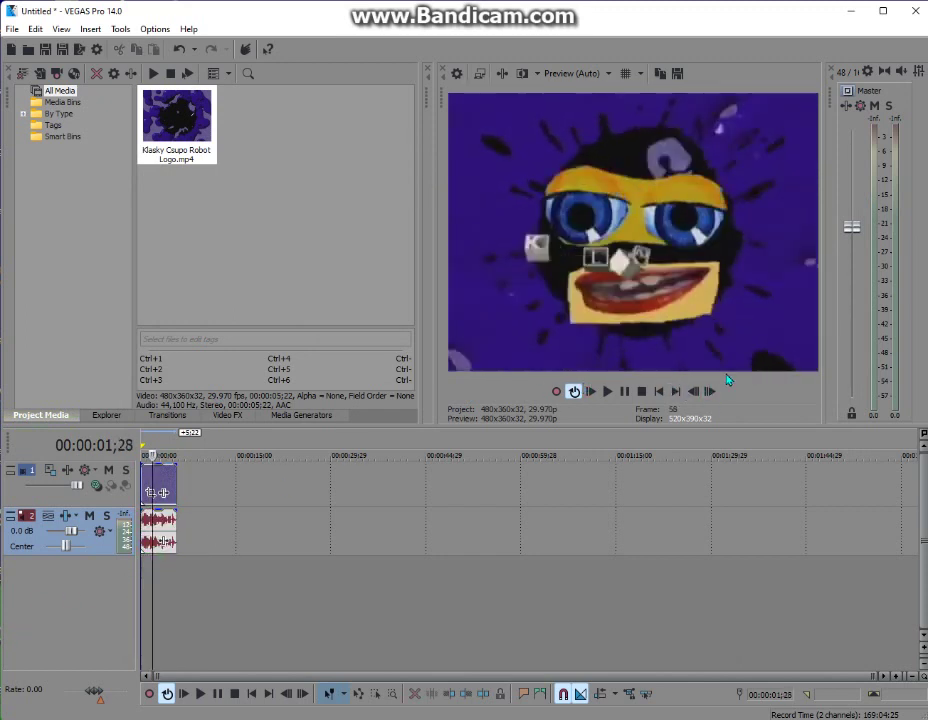
left_click(693, 391)
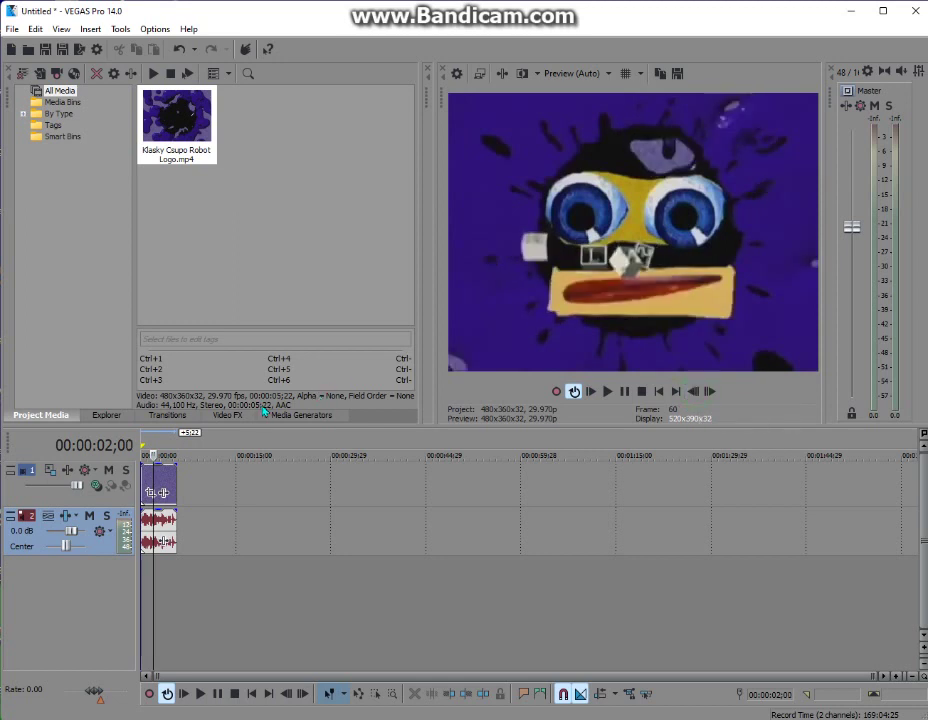
left_click(228, 414)
Apply the Channel Blend RGB to BGR preset to the Robot Logo clip.
scroll(207, 140, "down", 3)
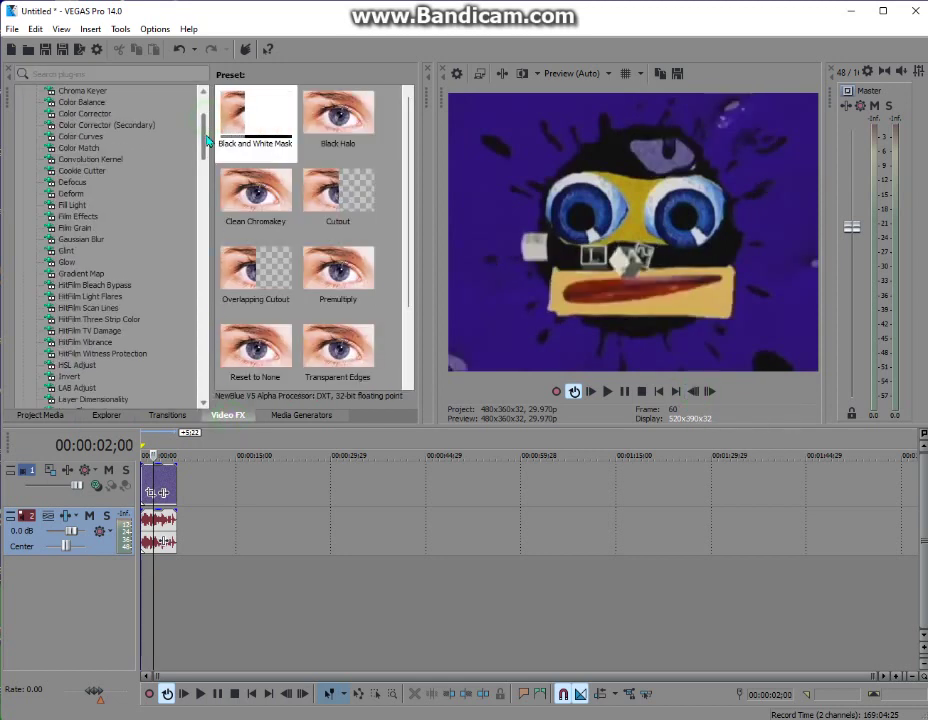
mouse_move(207, 140)
left_mouse_down()
mouse_move(197, 192)
mouse_move(199, 140)
mouse_move(200, 155)
left_mouse_up()
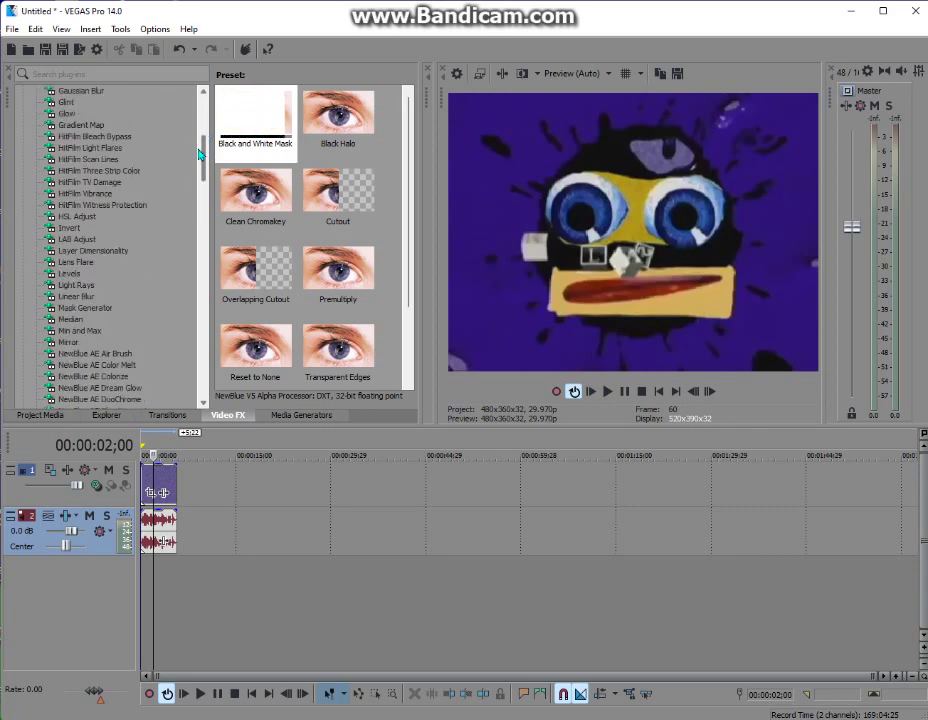
scroll(191, 178, "up", 3)
scroll(191, 178, "up", 4)
left_click(82, 159)
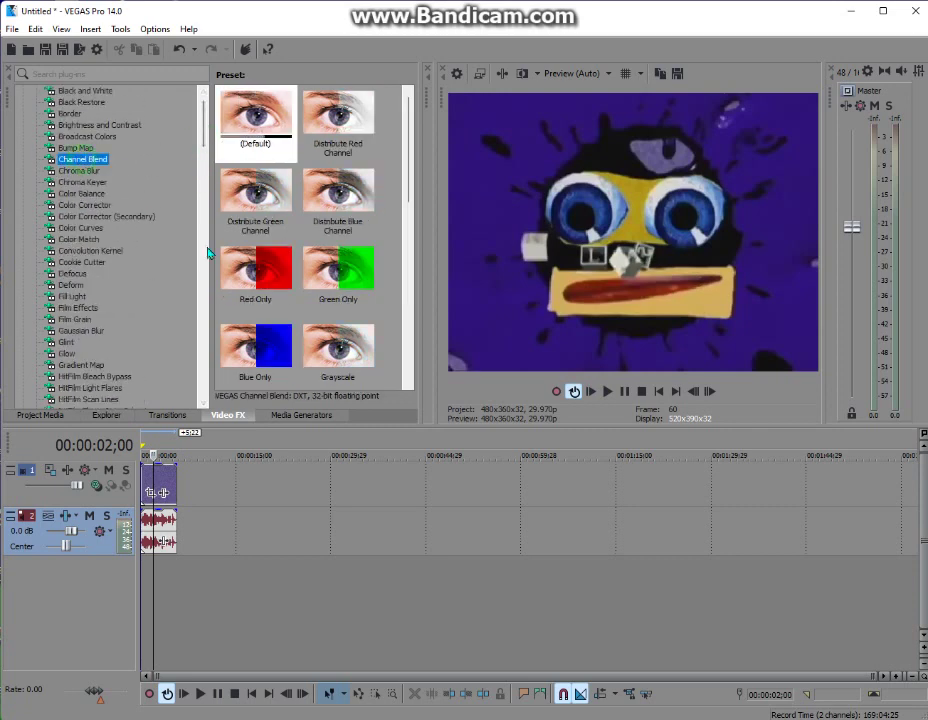
scroll(250, 290, "down", 1)
scroll(250, 320, "down", 1)
left_click(256, 350)
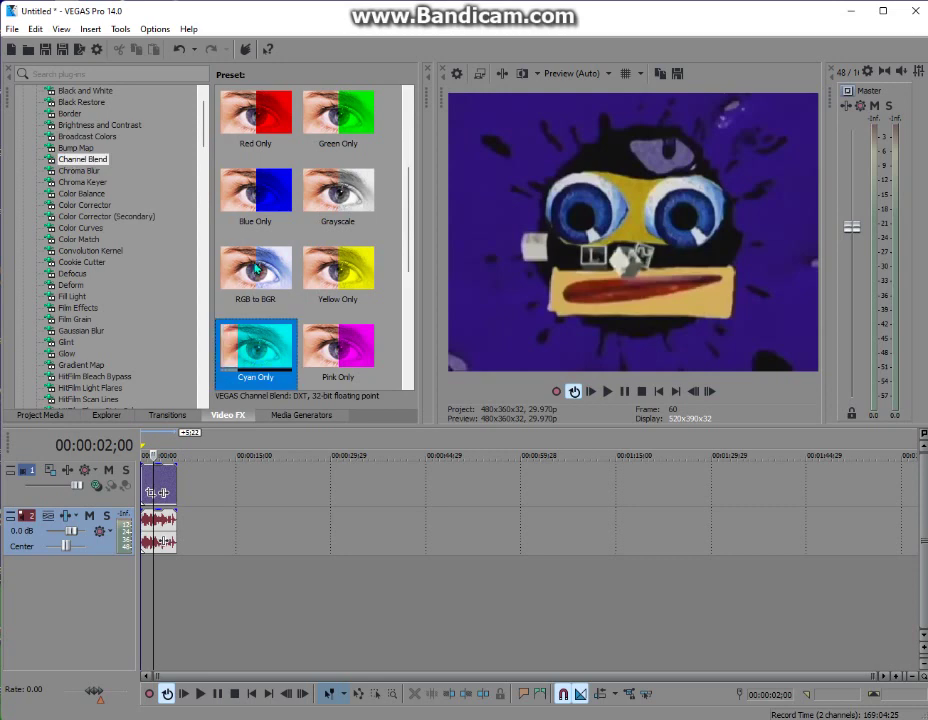
left_click_drag(256, 268, 158, 488)
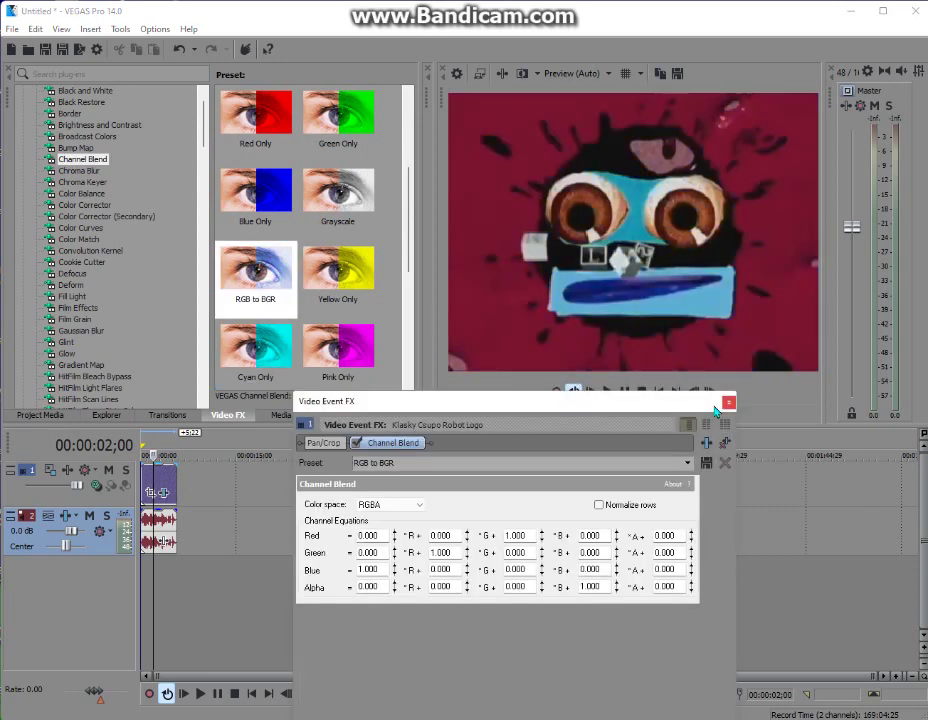
left_click_drag(716, 410, 546, 245)
left_click(559, 238)
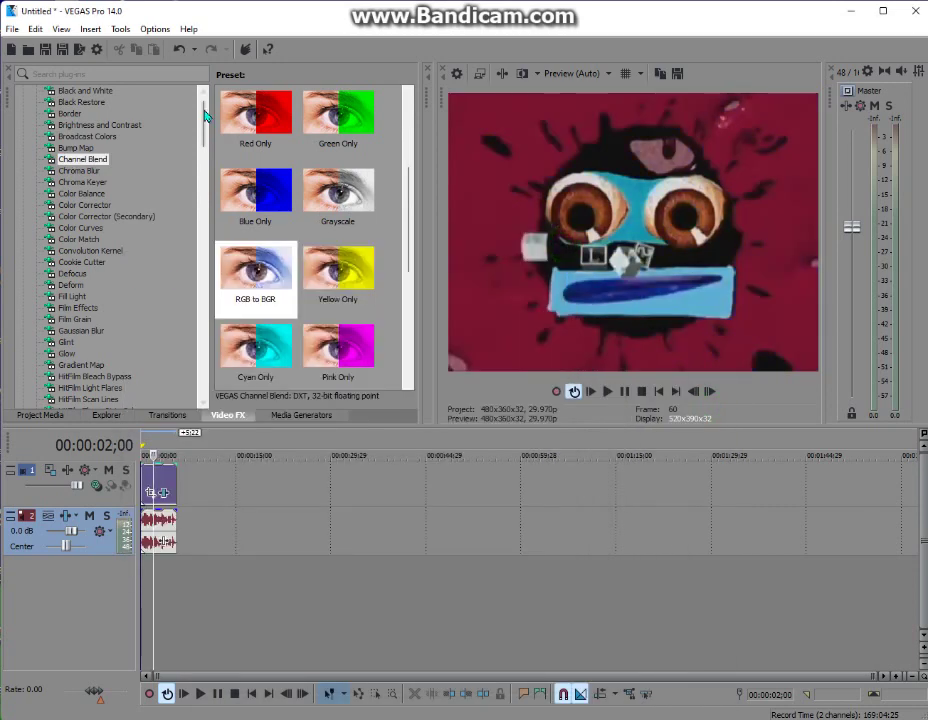
Add the default Invert effect to the Robot Logo clip.
scroll(204, 115, "down", 6)
left_click(90, 262)
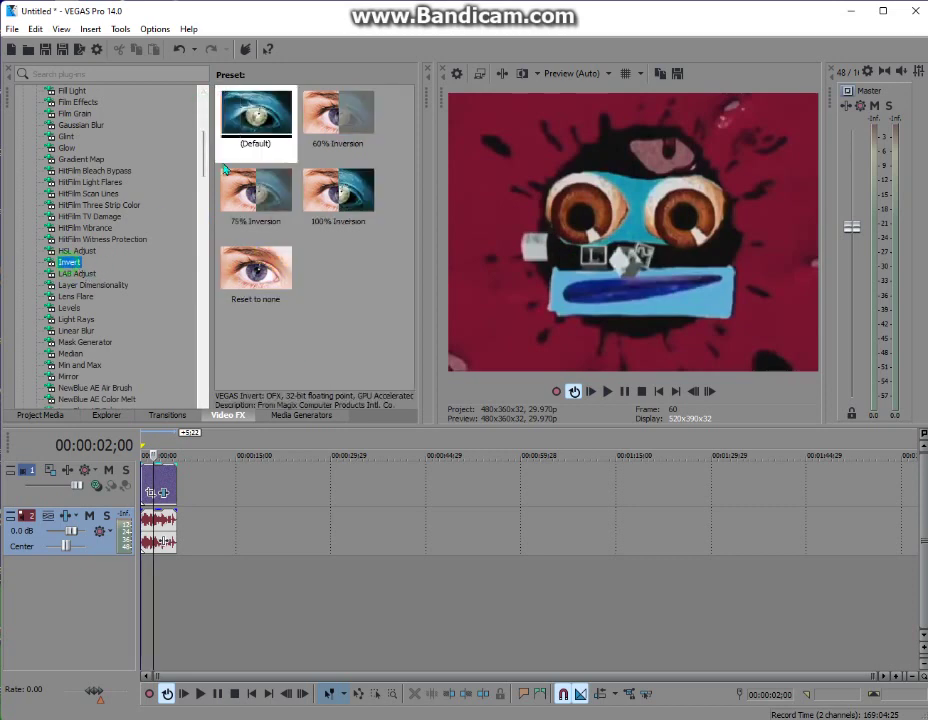
left_click_drag(255, 115, 158, 485)
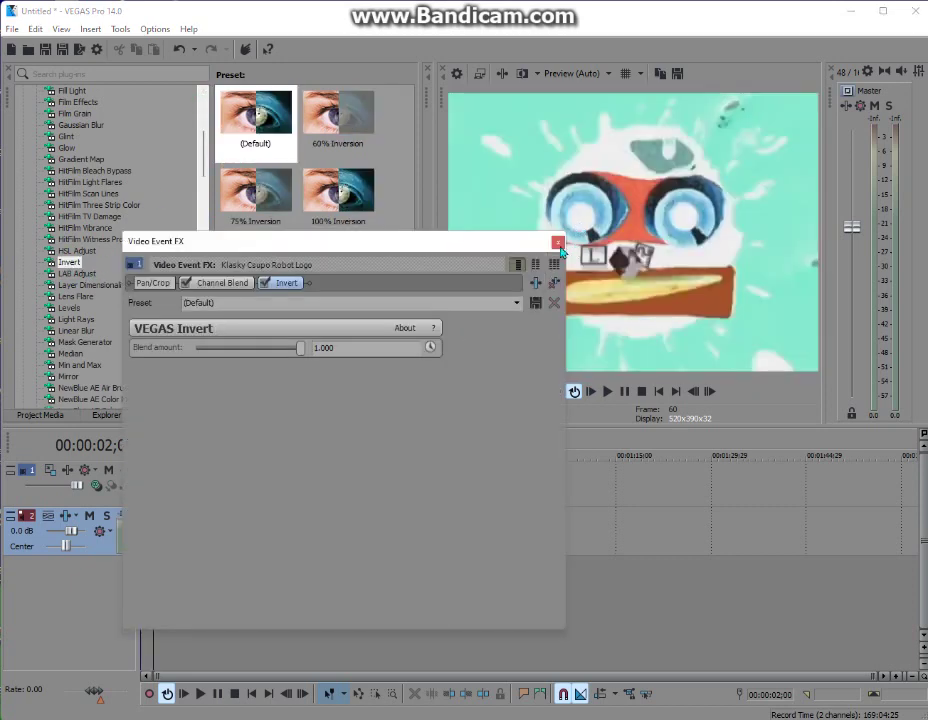
left_click(558, 242)
Add the HSL Adjust Dipper hue shift to the clip.
left_click(100, 239)
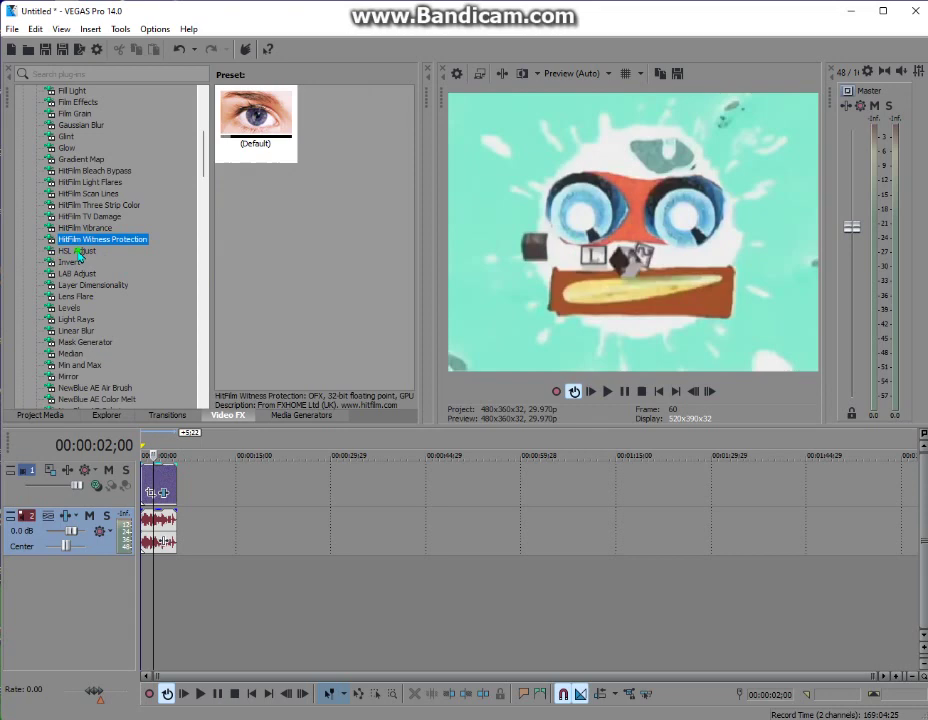
left_click(77, 250)
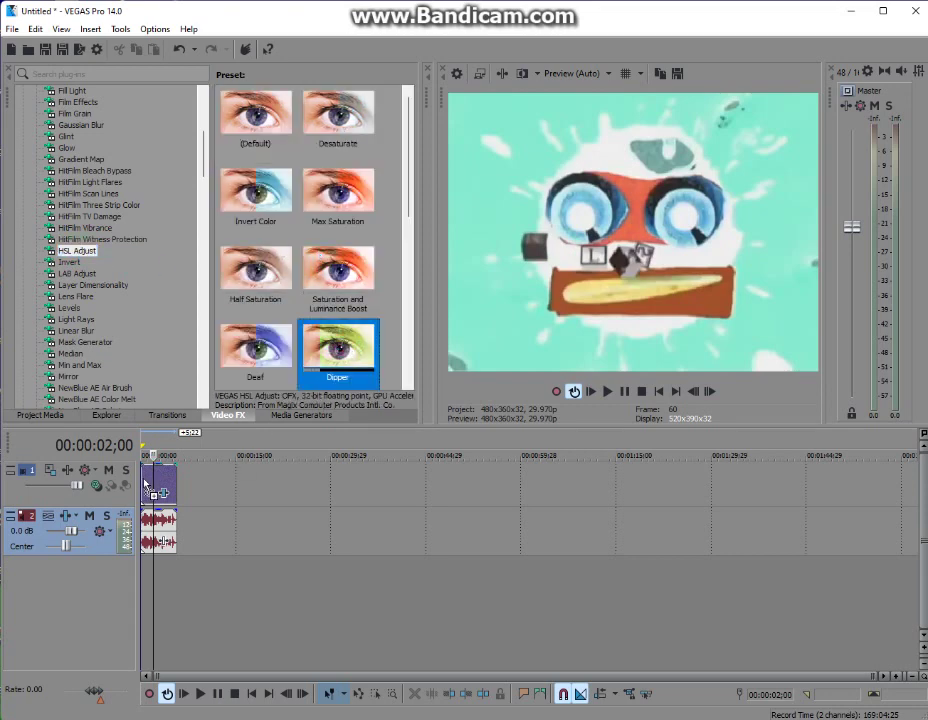
left_click_drag(336, 358, 158, 485)
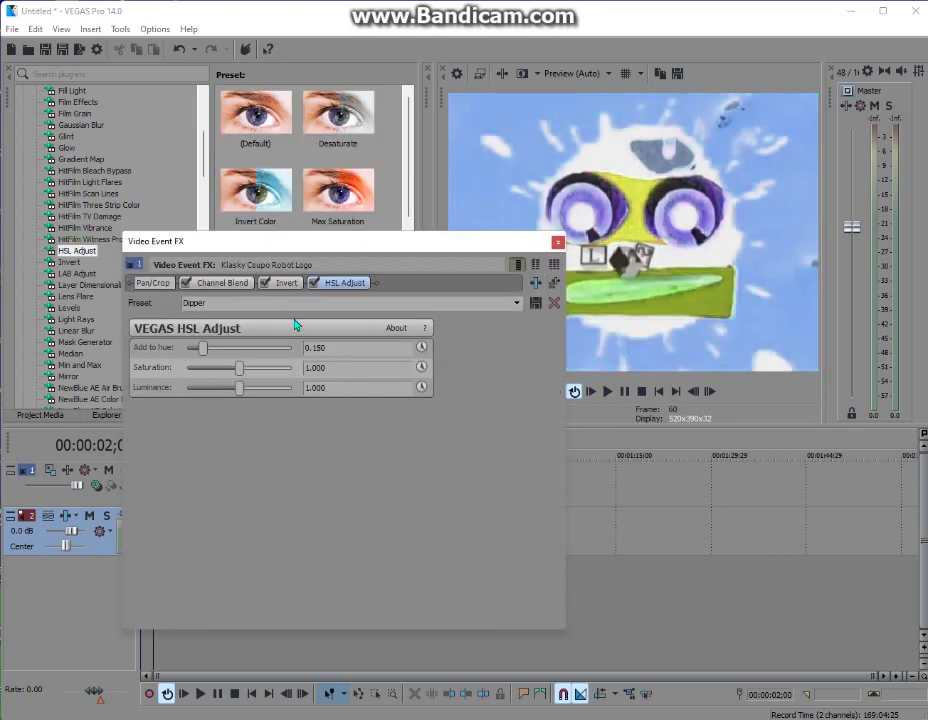
left_click(557, 243)
Add the Pinch/Punch Maximum Pinch distortion to the clip.
left_click_drag(203, 155, 203, 360)
left_click(80, 171)
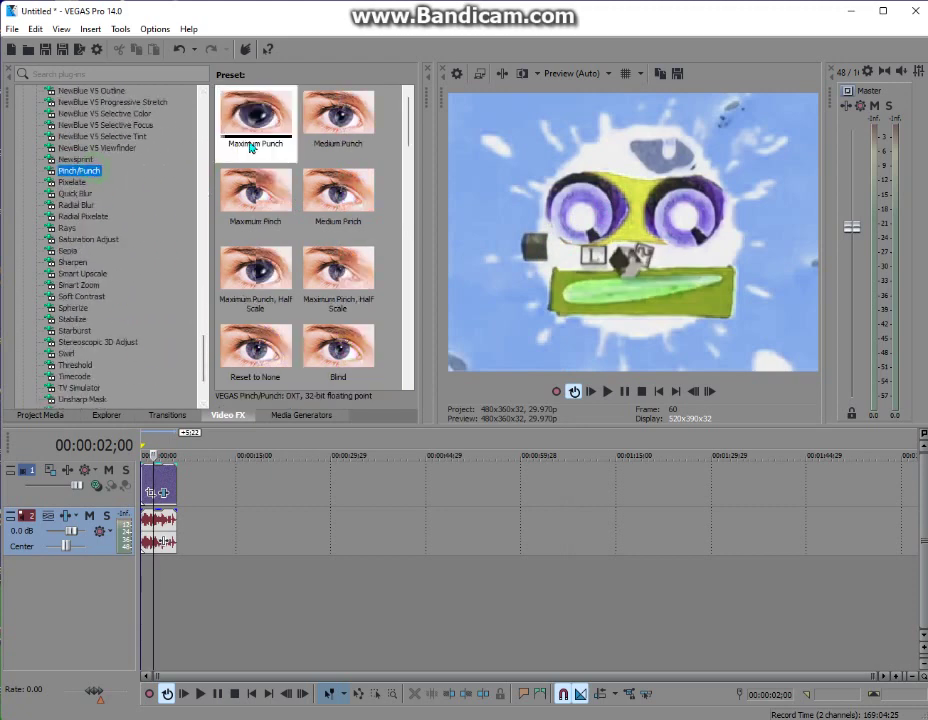
left_click_drag(256, 190, 158, 488)
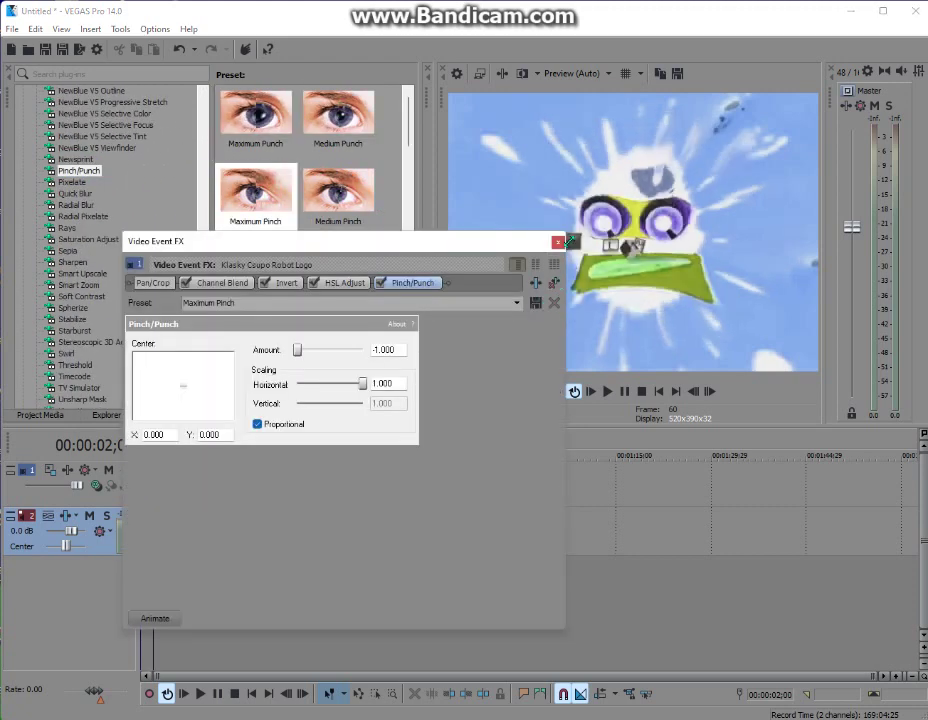
left_click(558, 242)
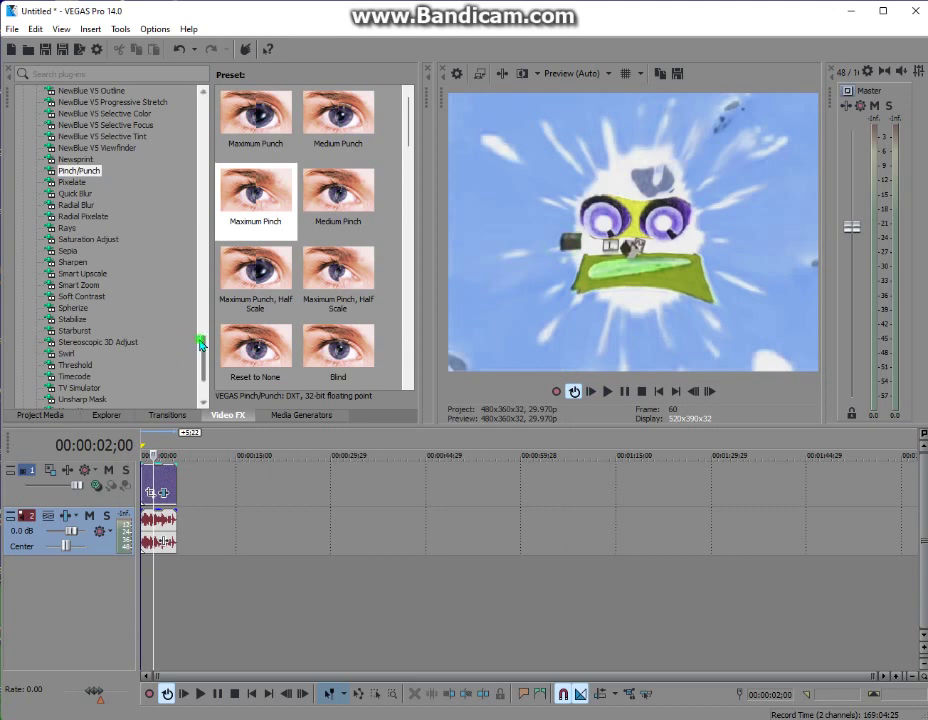
Add the Mirror Reflect Left preset to the logo clip.
left_click_drag(201, 343, 203, 153)
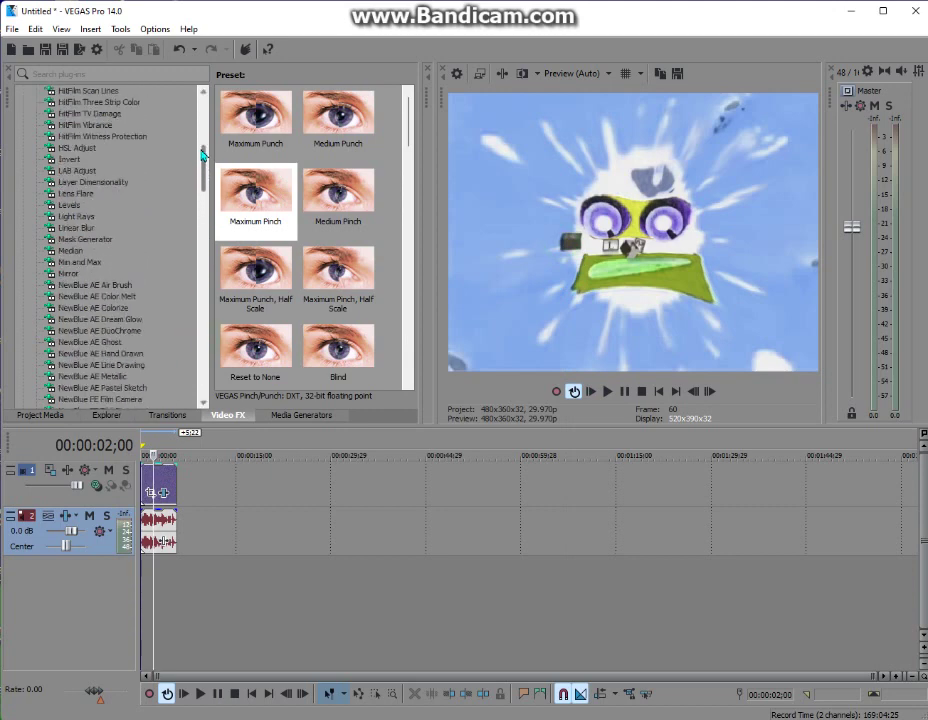
left_click(68, 273)
left_click_drag(338, 192, 167, 494)
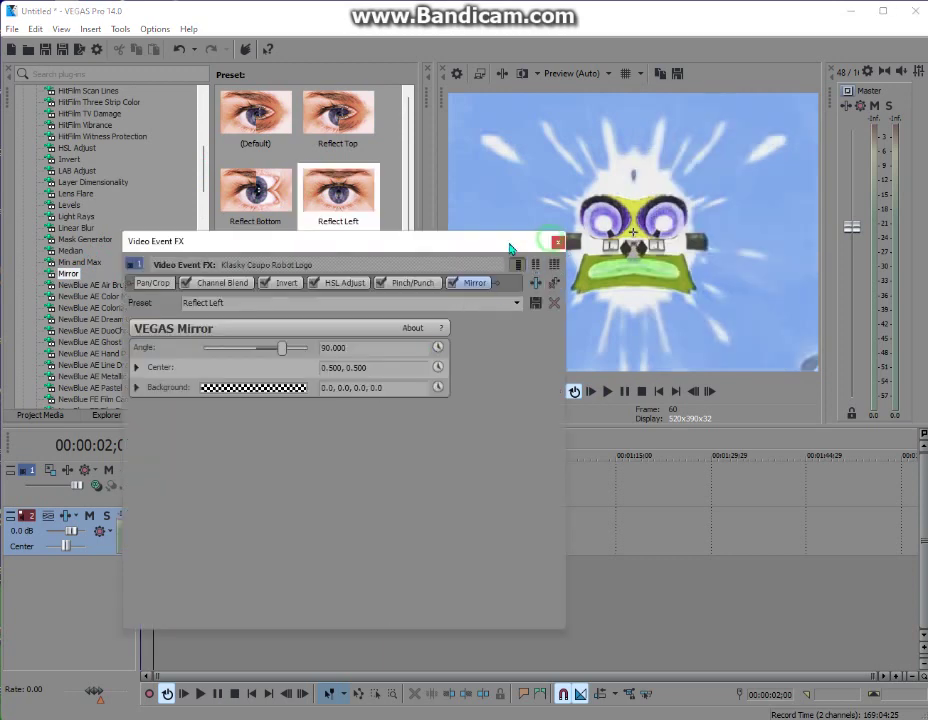
left_click(557, 242)
Add the LAB Adjust Invert Luminosity preset to the clip.
left_click(77, 171)
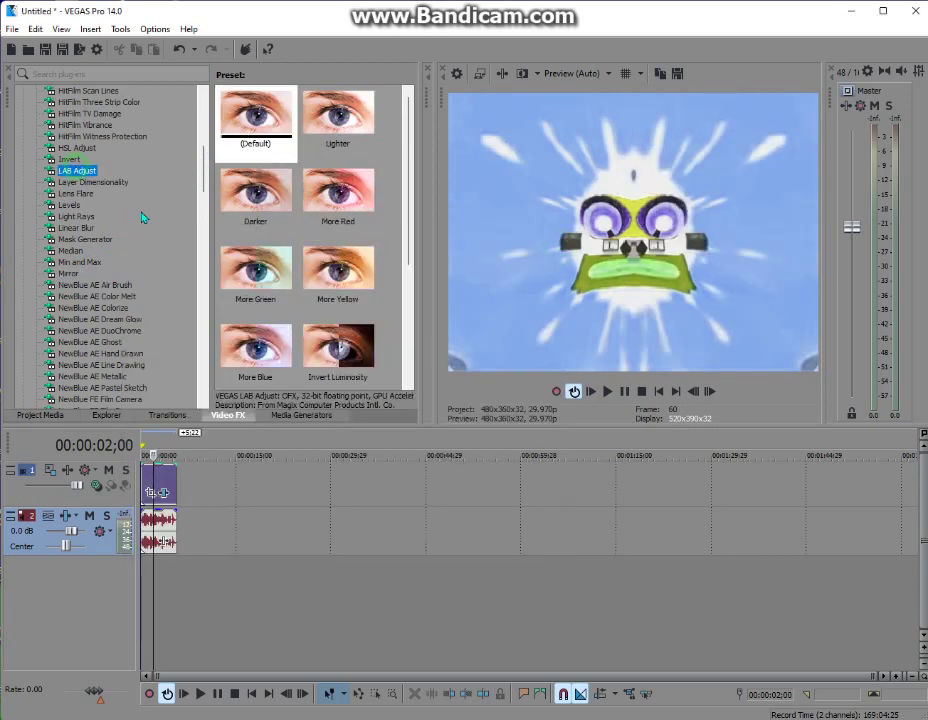
left_click_drag(338, 350, 167, 494)
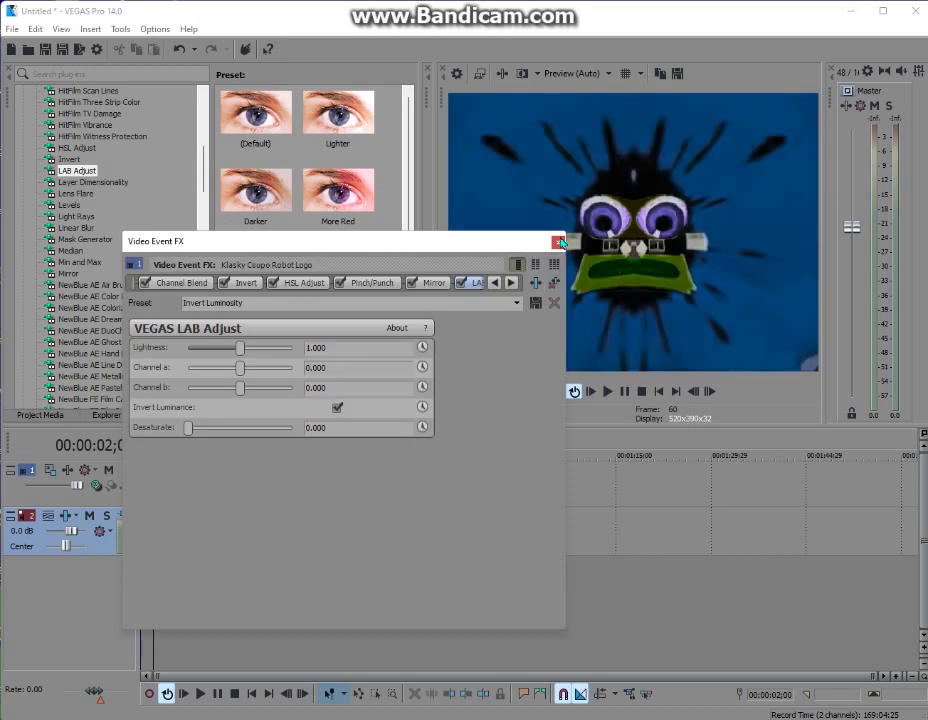
left_click(557, 242)
Add the HSL Adjust Invert Color preset, turning the clip orange.
left_click(77, 148)
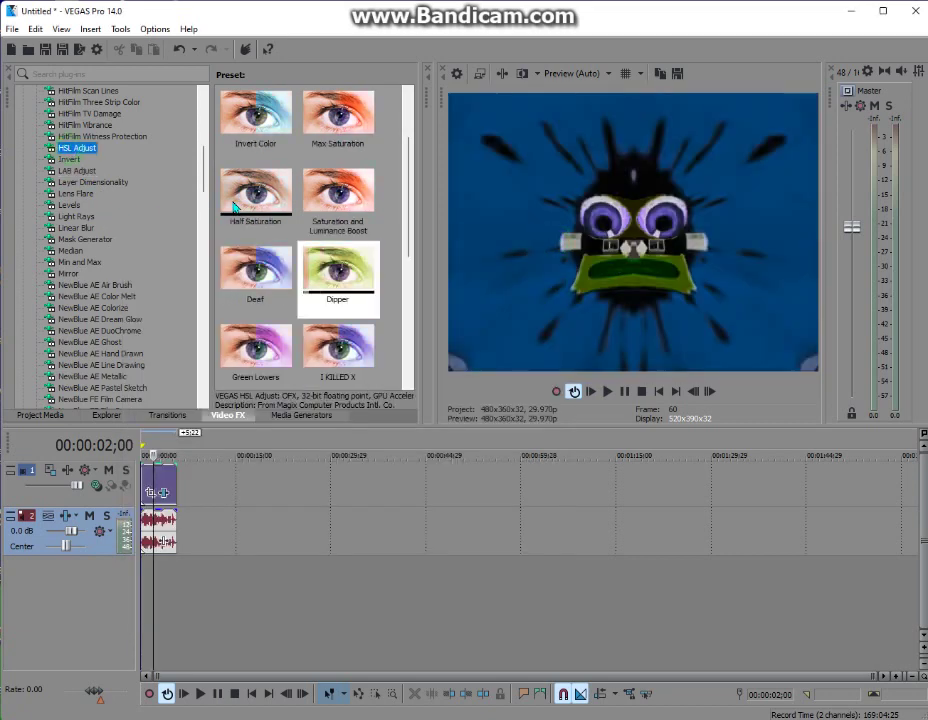
left_click_drag(276, 136, 157, 507)
left_click_drag(301, 394, 158, 490)
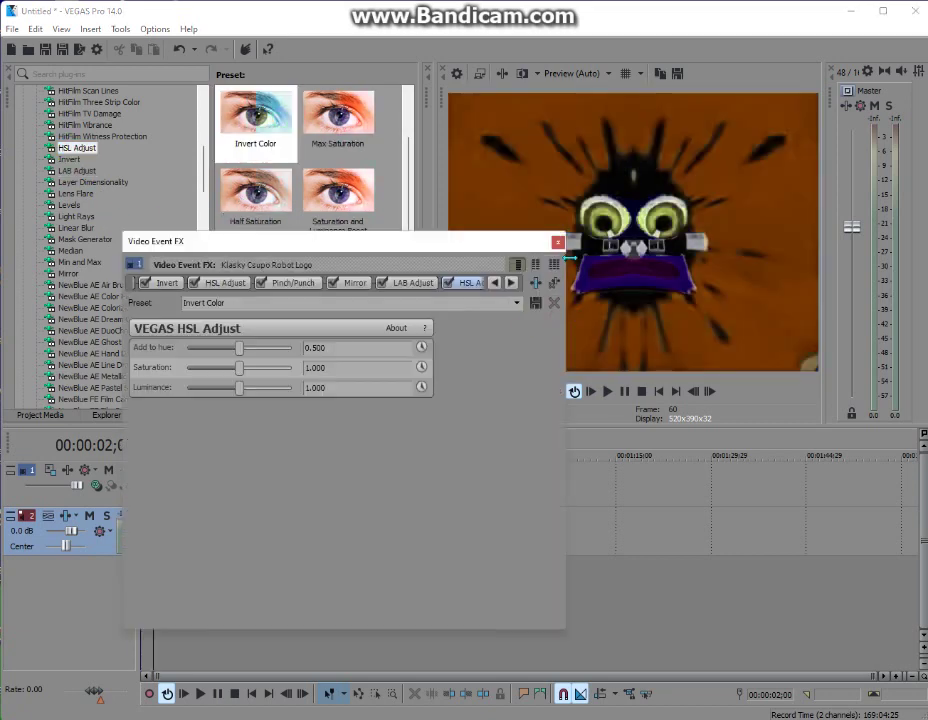
left_click(556, 240)
Apply NewBlue ME Wiggle's X Not Scary preset to the logo clip's video event.
scroll(200, 175, "down", 8)
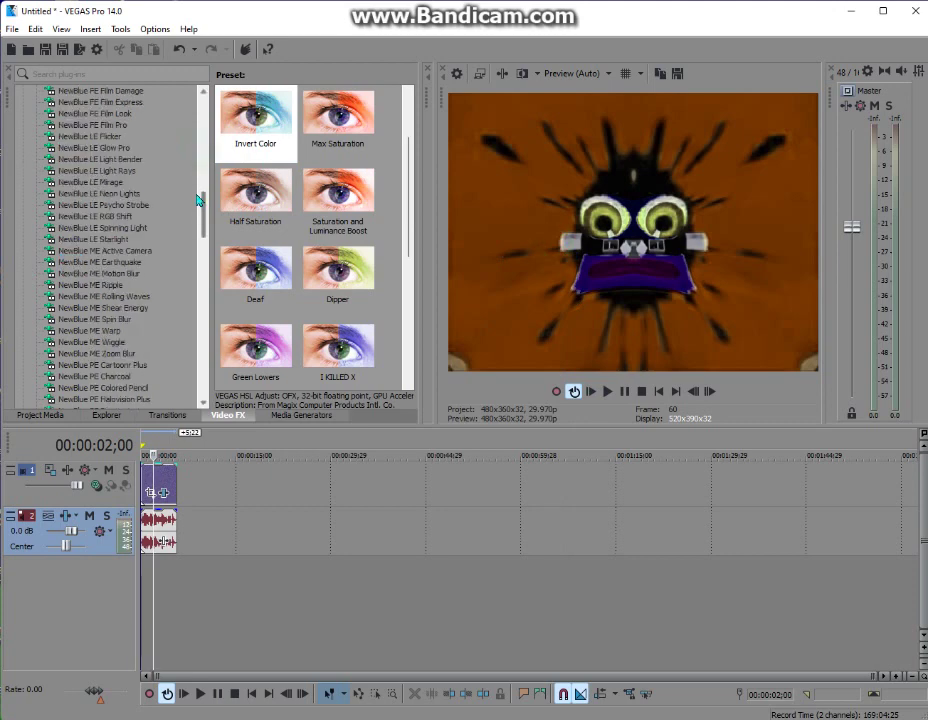
scroll(195, 220, "down", 3)
scroll(190, 222, "down", 8)
scroll(150, 213, "up", 1)
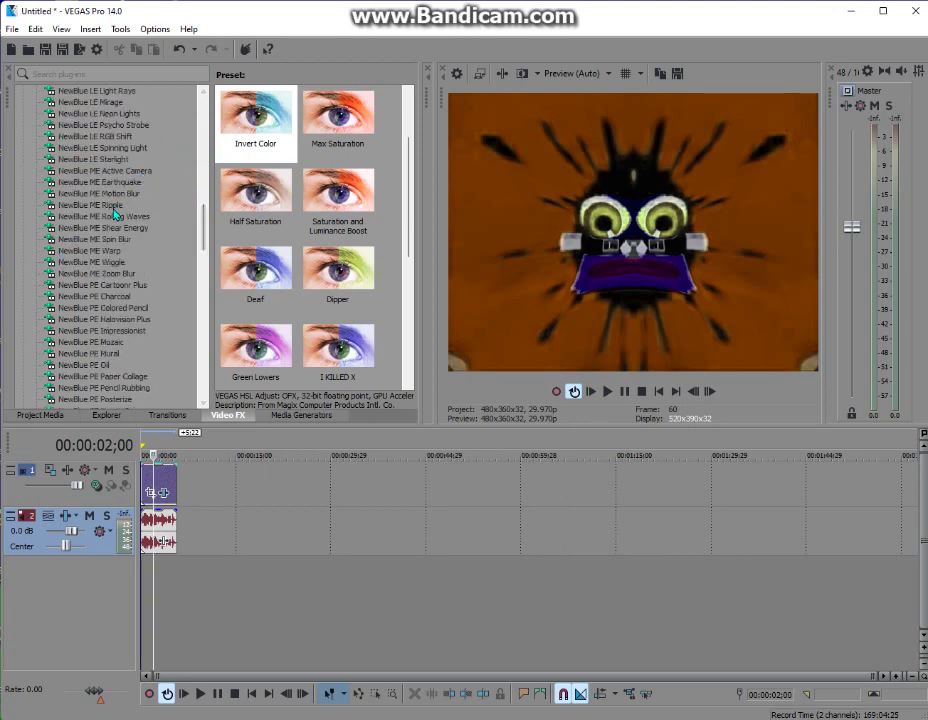
left_click(111, 262)
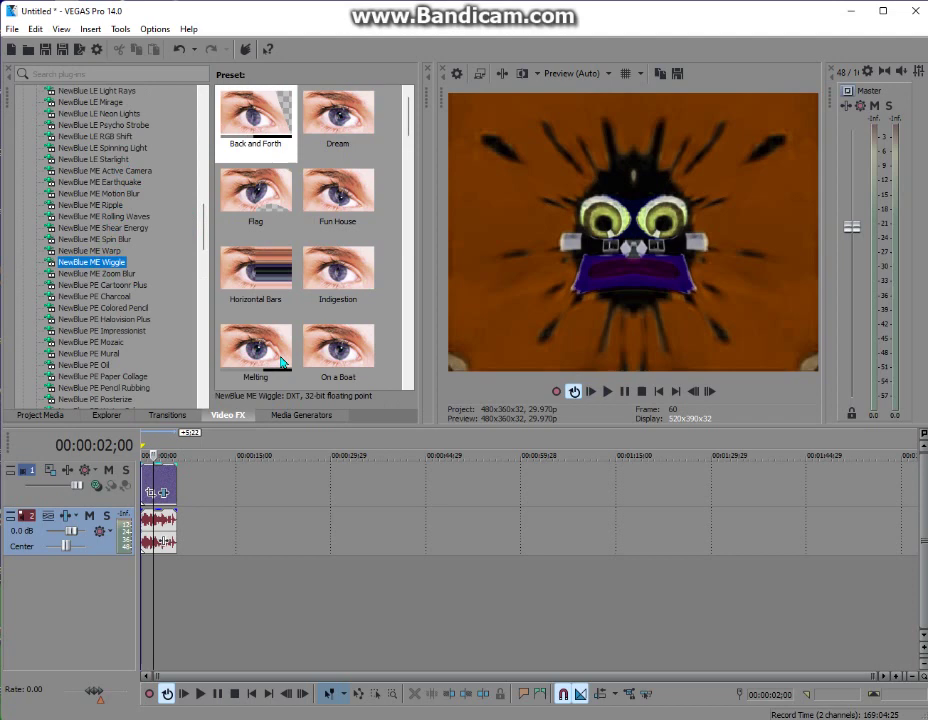
scroll(370, 245, "down", 5)
left_click_drag(338, 195, 162, 497)
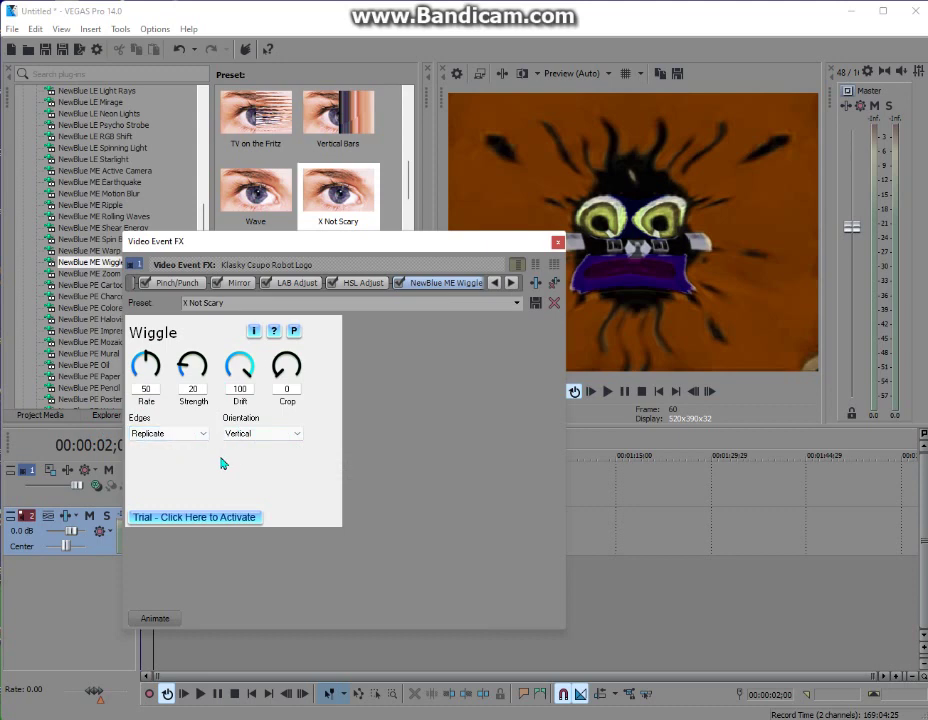
left_click(557, 243)
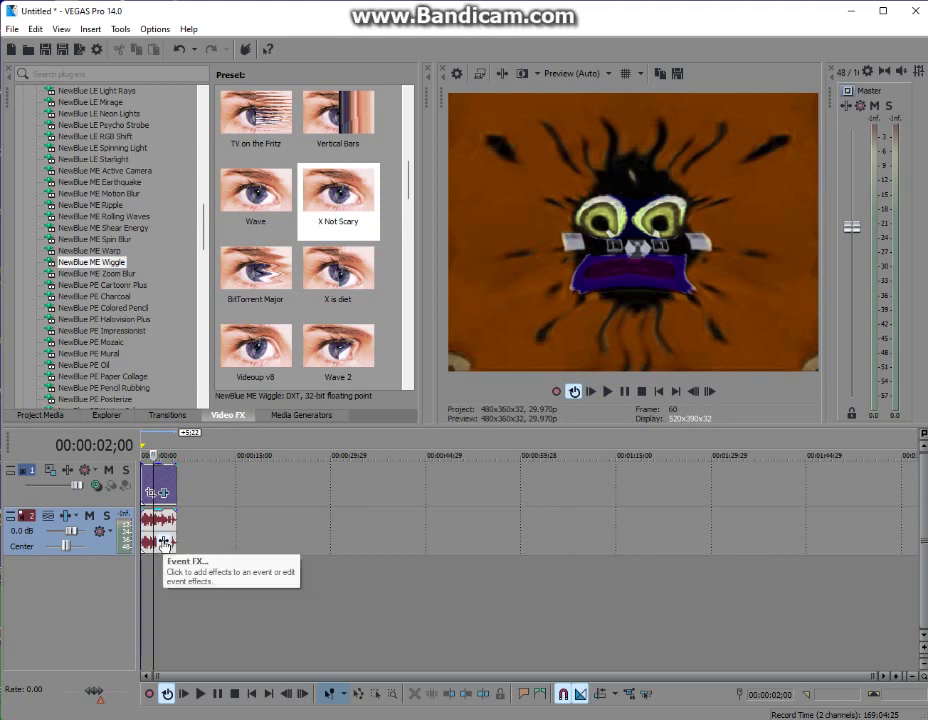
Chain ExpressFX Distortion then Pitch Shift on the audio event, dropping a stray Parametric EQ.
left_click(165, 543)
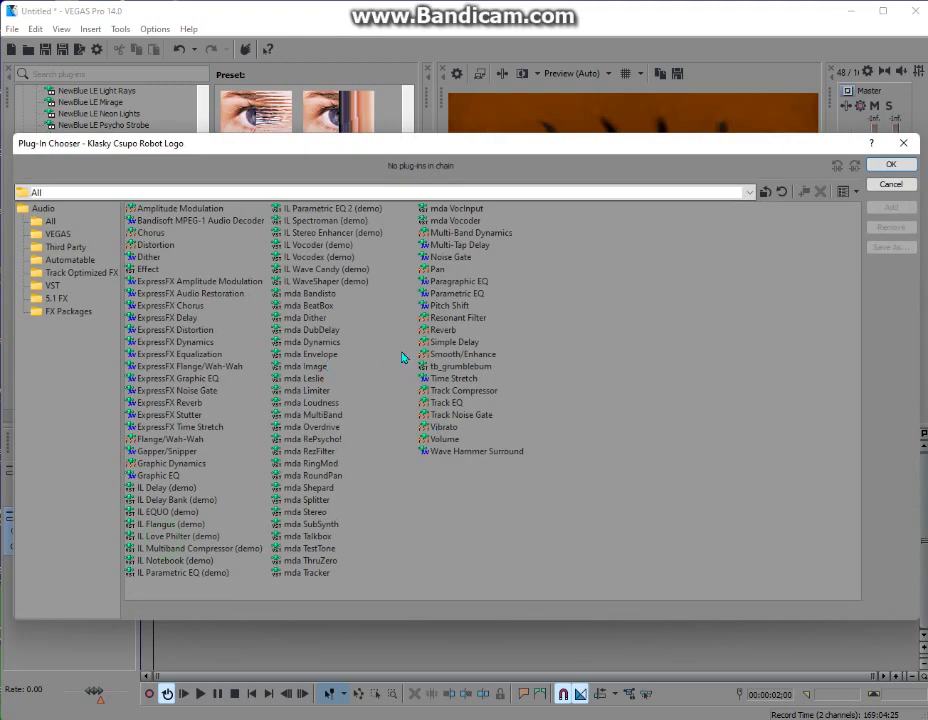
double_click(180, 330)
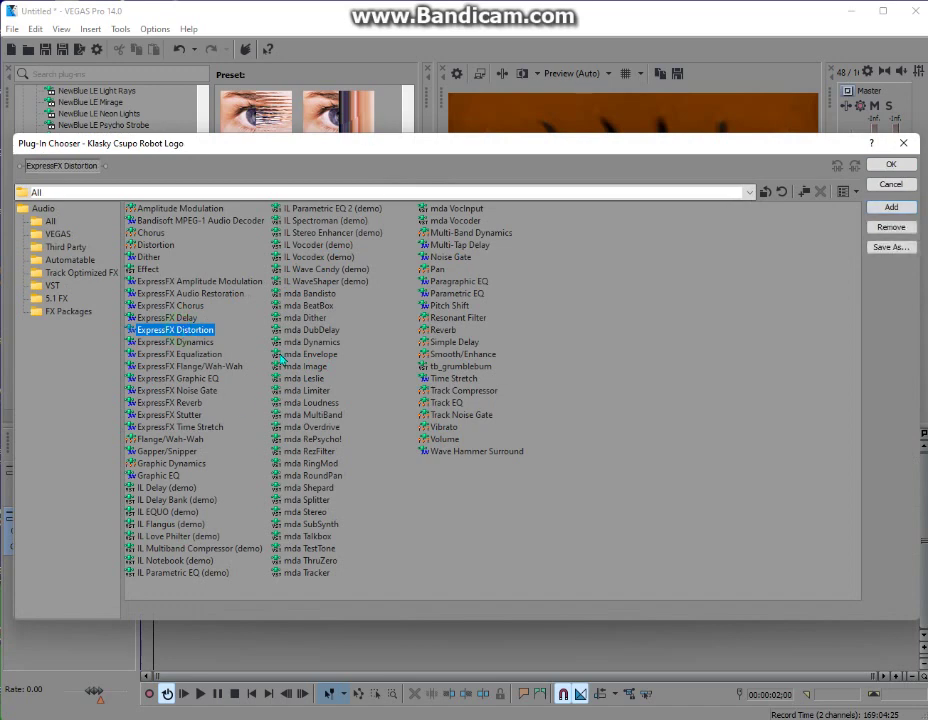
double_click(452, 295)
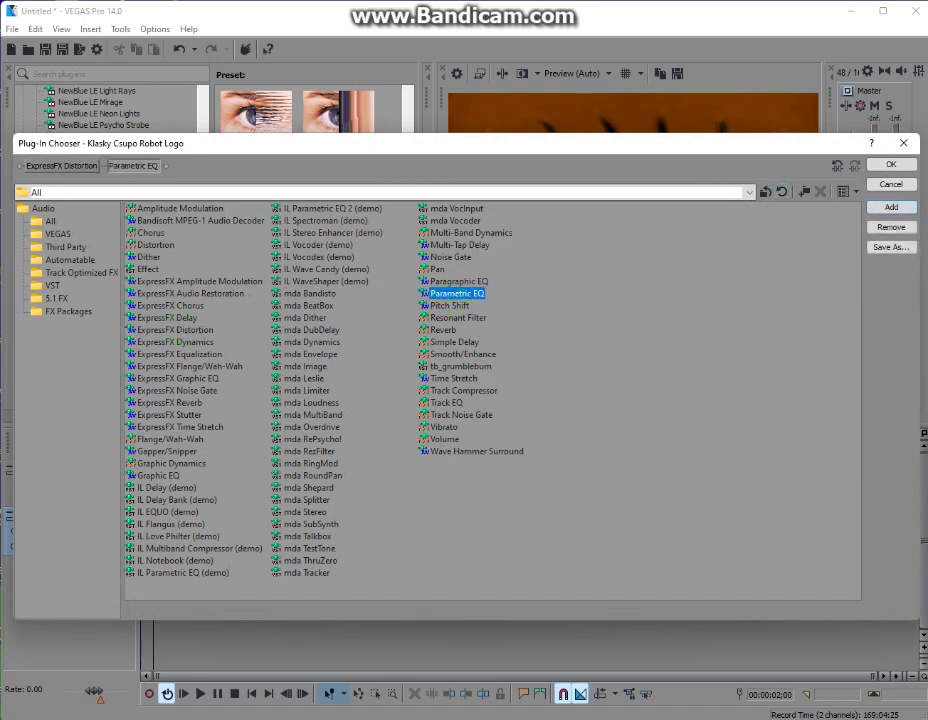
left_click(891, 227)
double_click(449, 305)
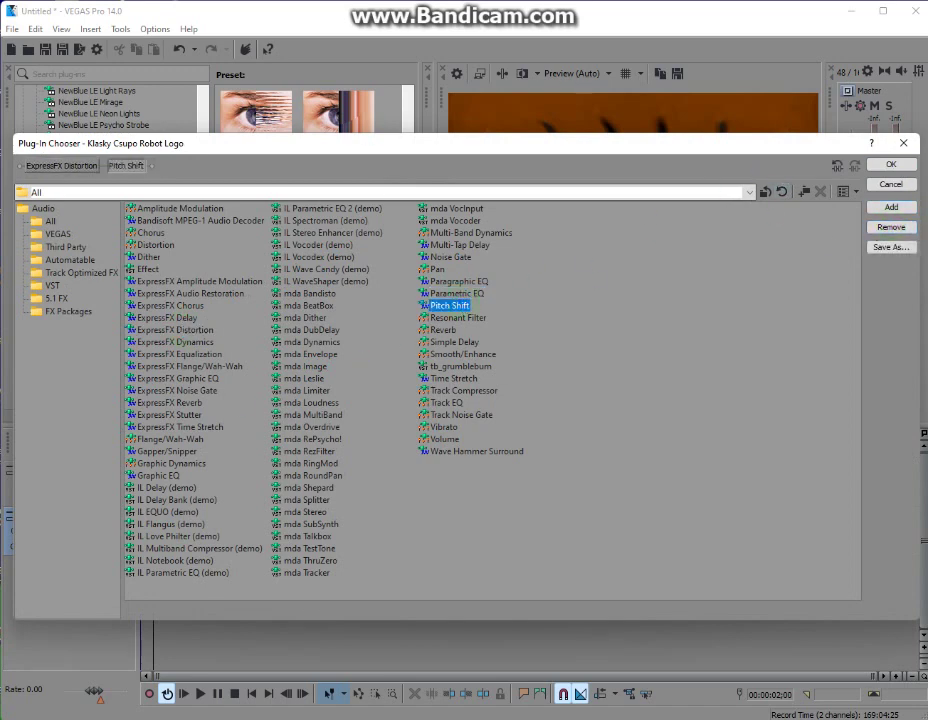
key("Return")
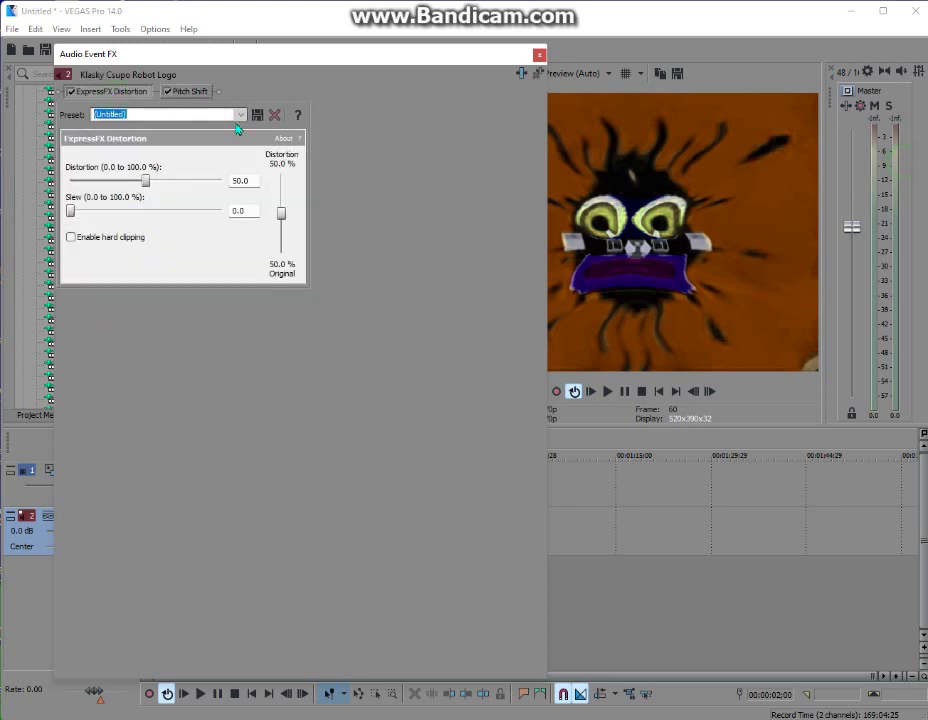
Choose the [Sys] Mangle distortion preset and enable Pitch Shift's Preserve duration.
left_click(243, 116)
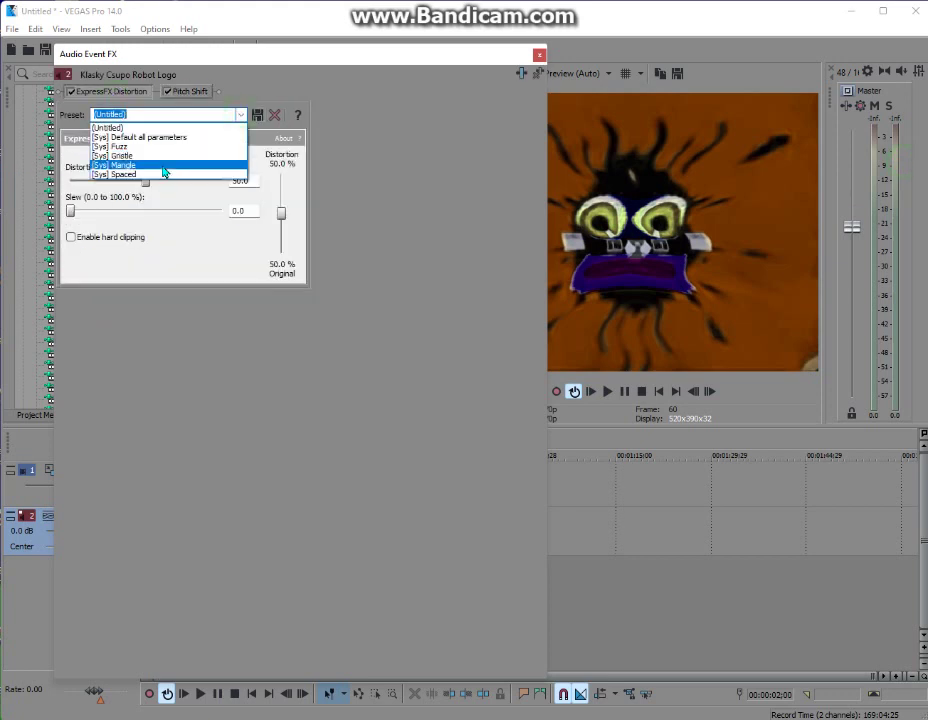
left_click(166, 166)
left_click(188, 93)
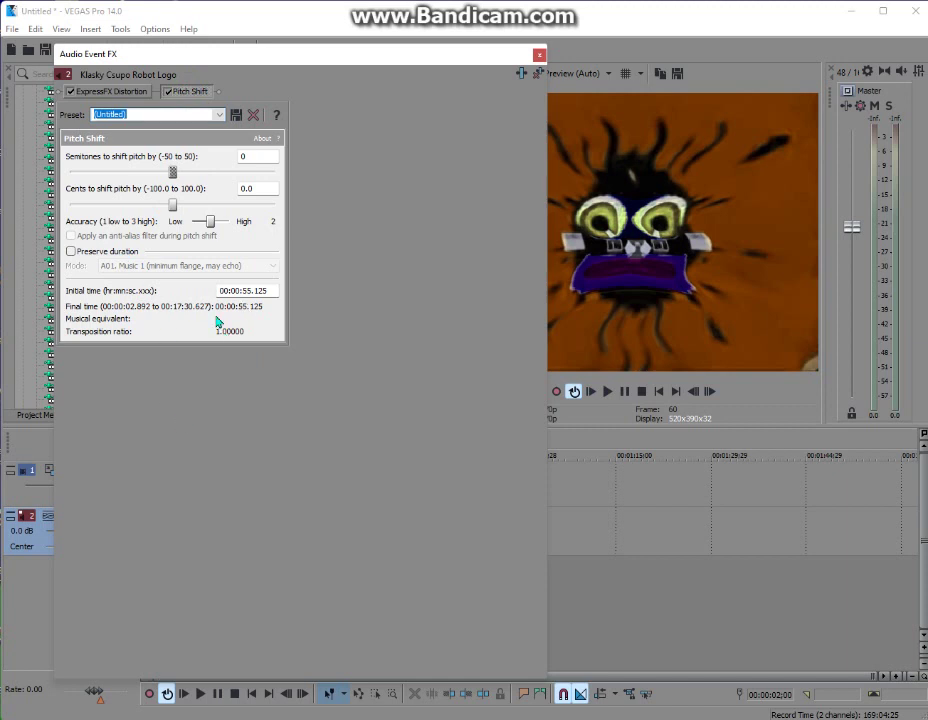
left_click(135, 253)
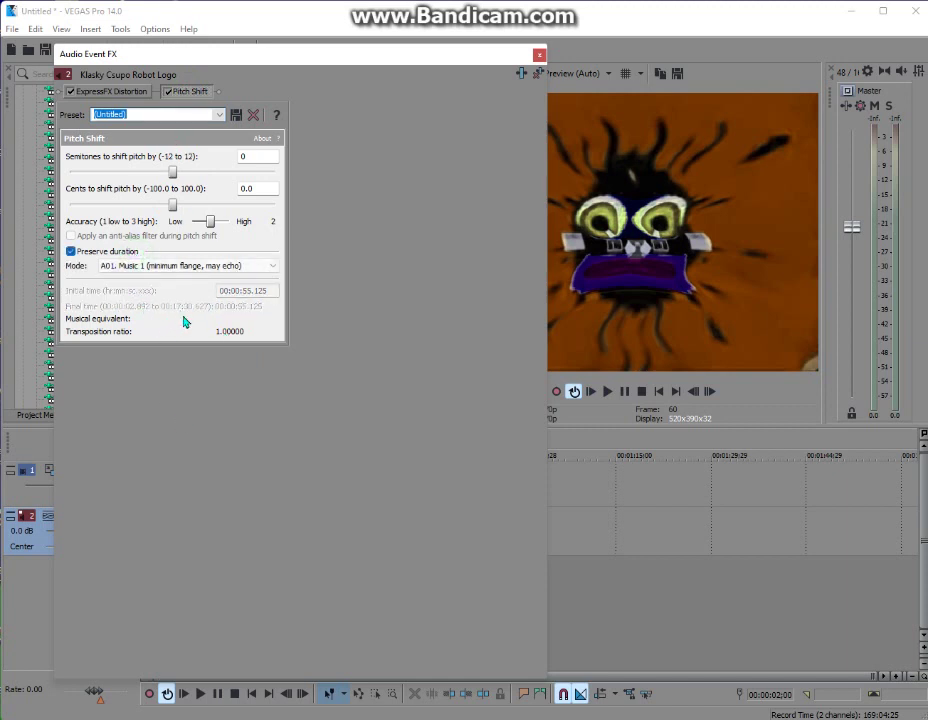
Set Pitch Shift to mode A17, -4 semitones and -50 cents.
left_click(172, 265)
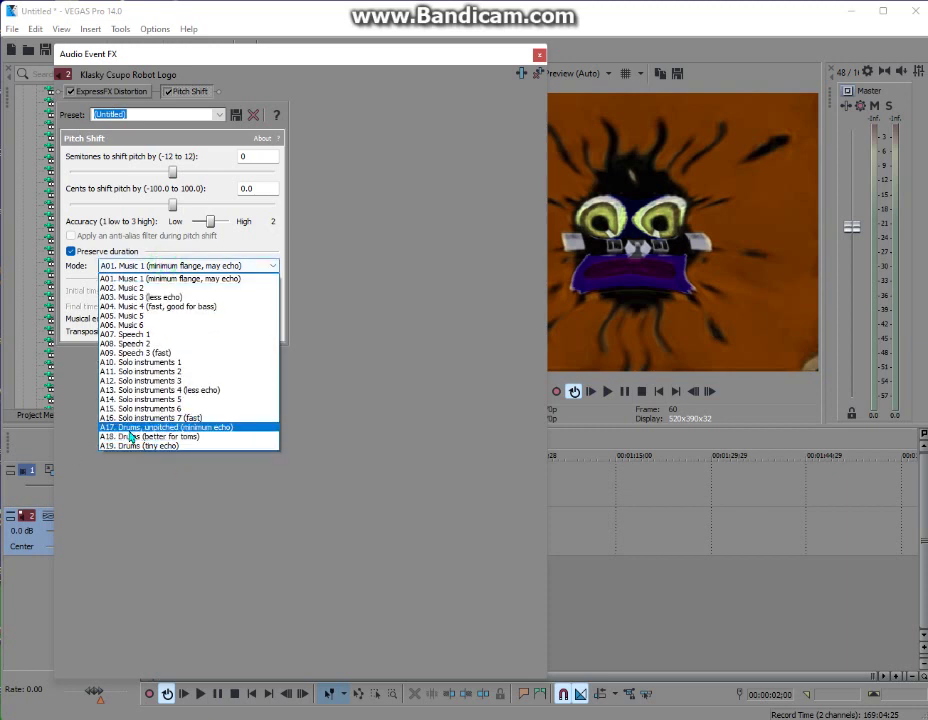
left_click(130, 427)
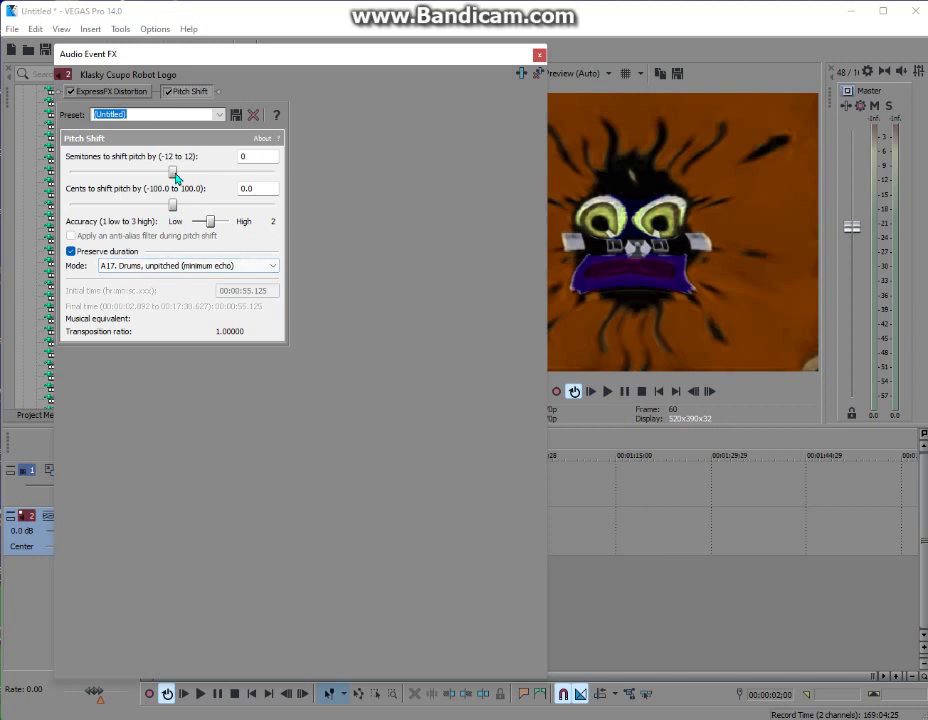
left_click_drag(172, 173, 148, 174)
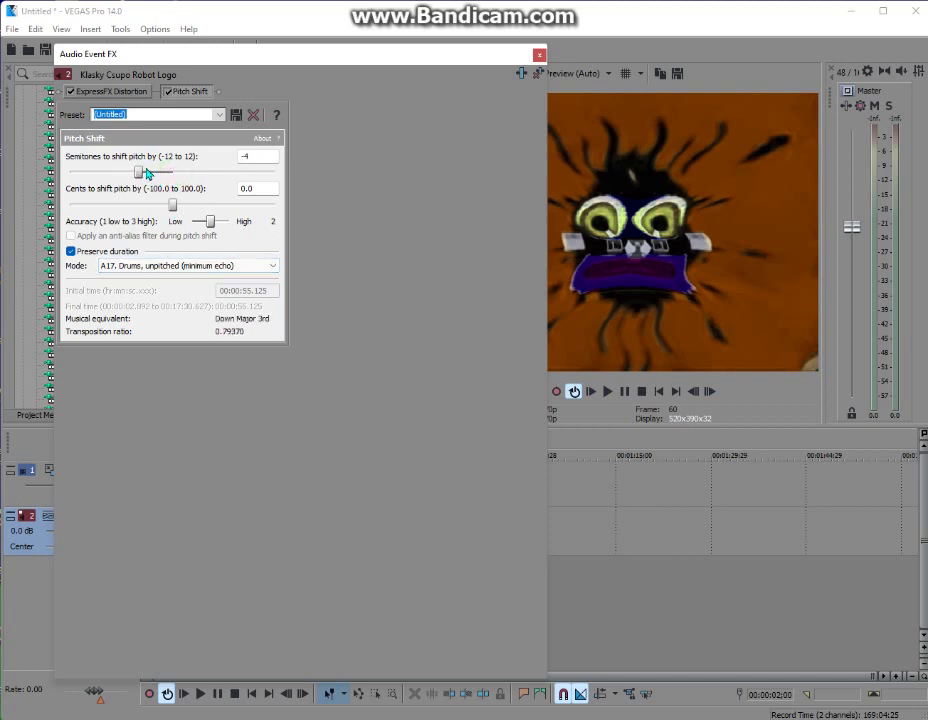
left_click(240, 188)
type("-50")
key("Return")
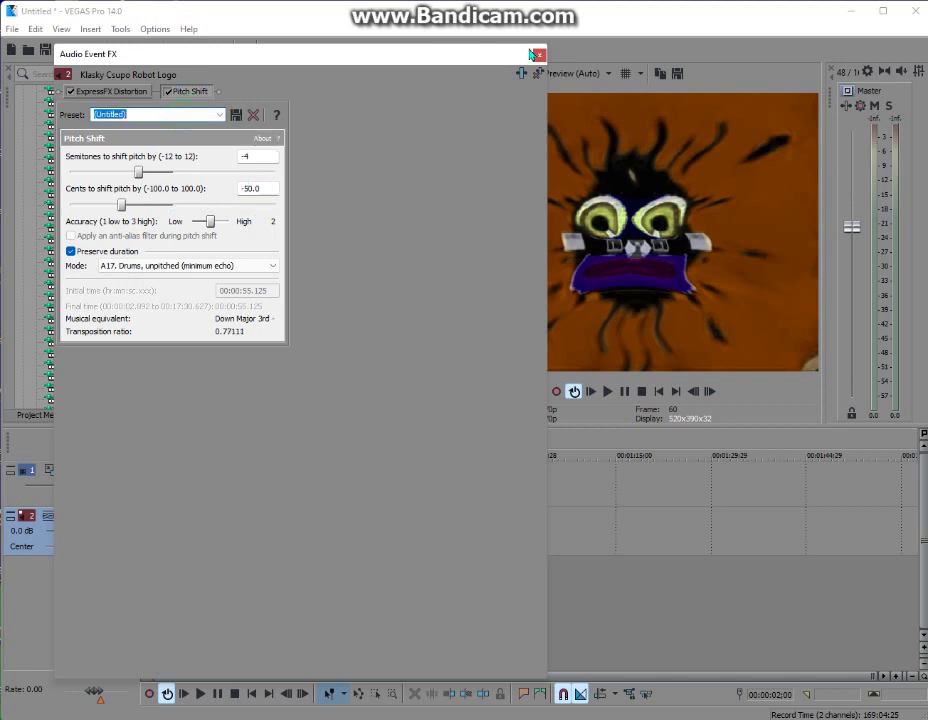
Reverse the logo's audio event.
left_click(539, 56)
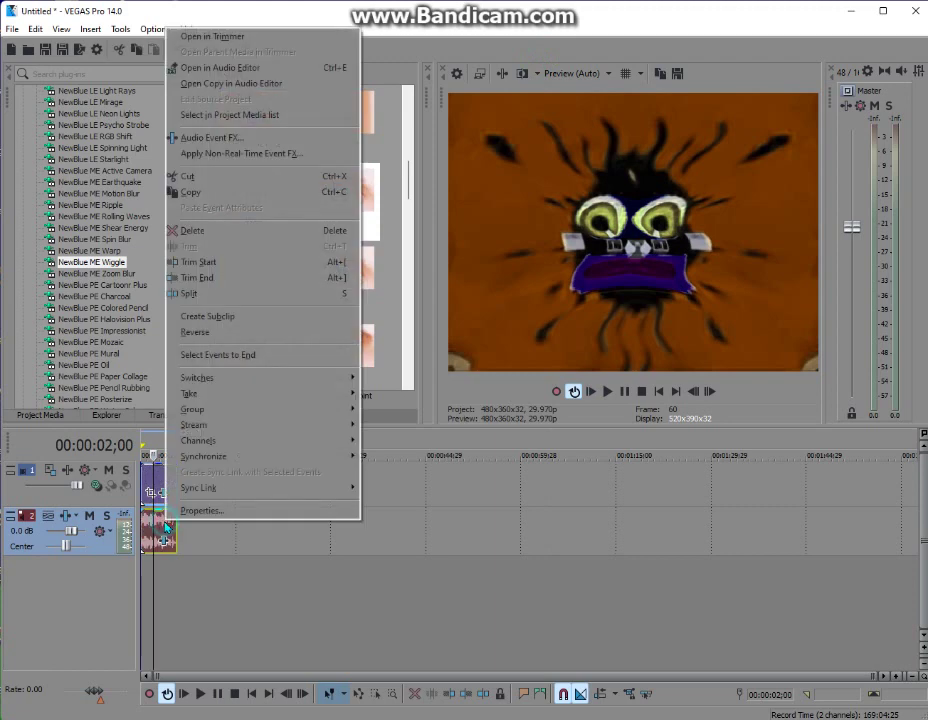
right_click(166, 518)
left_click(195, 331)
Duplicate the audio track as track 3 and set its Pitch Shift to -3 semitones.
right_click(208, 538)
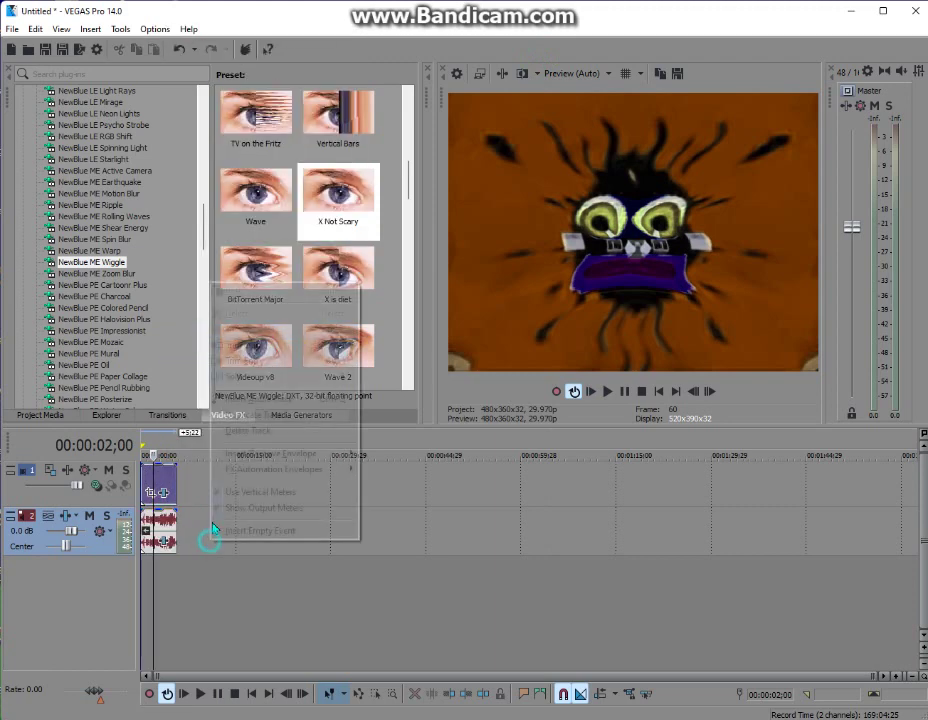
left_click(254, 414)
left_click(166, 590)
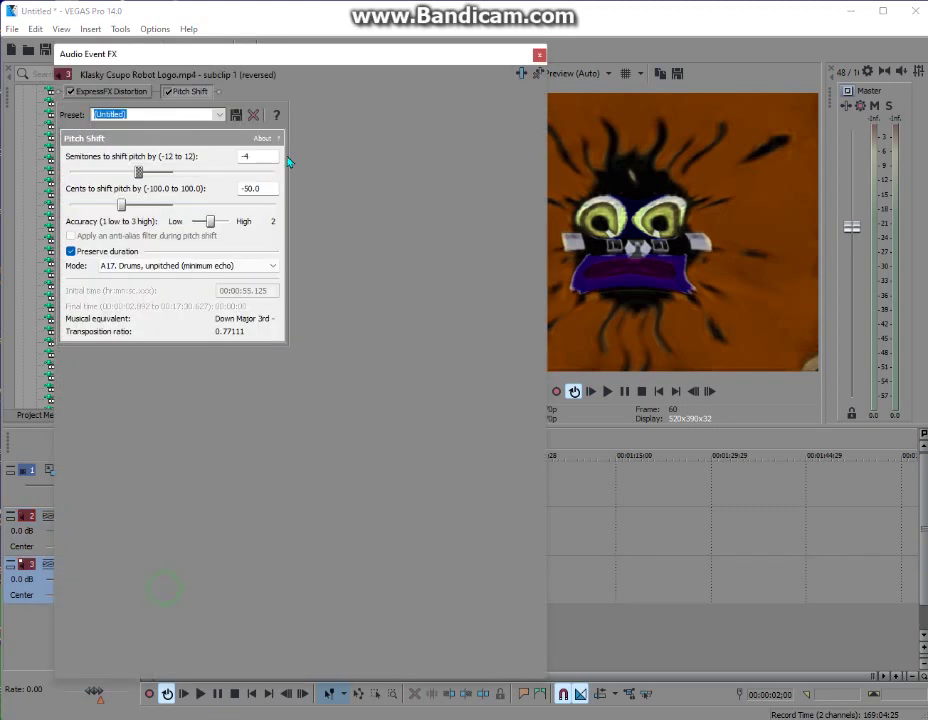
left_click_drag(140, 177, 155, 174)
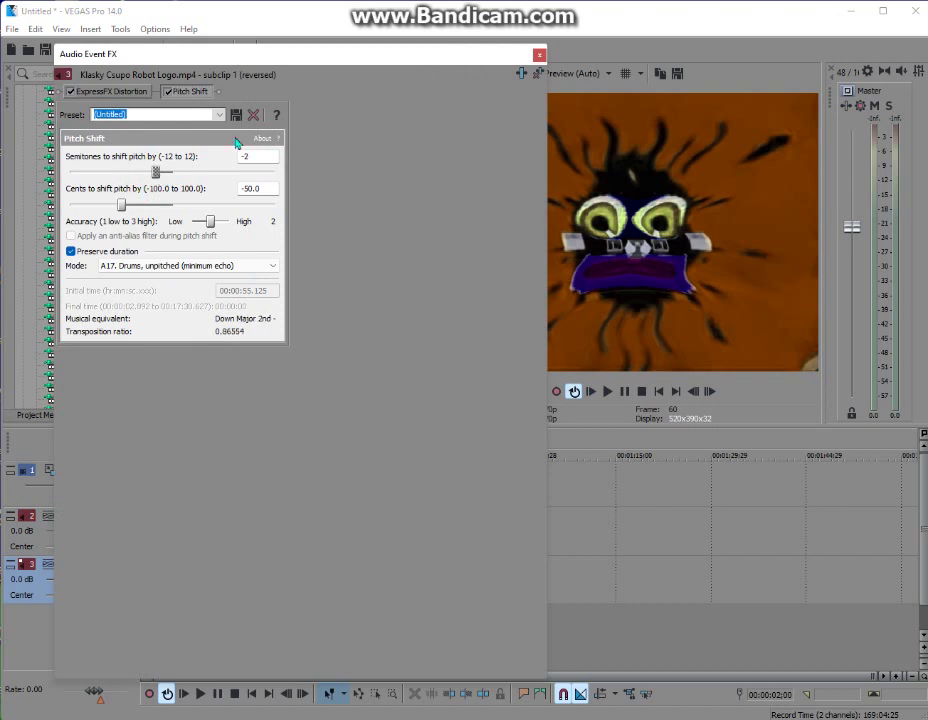
left_click(540, 56)
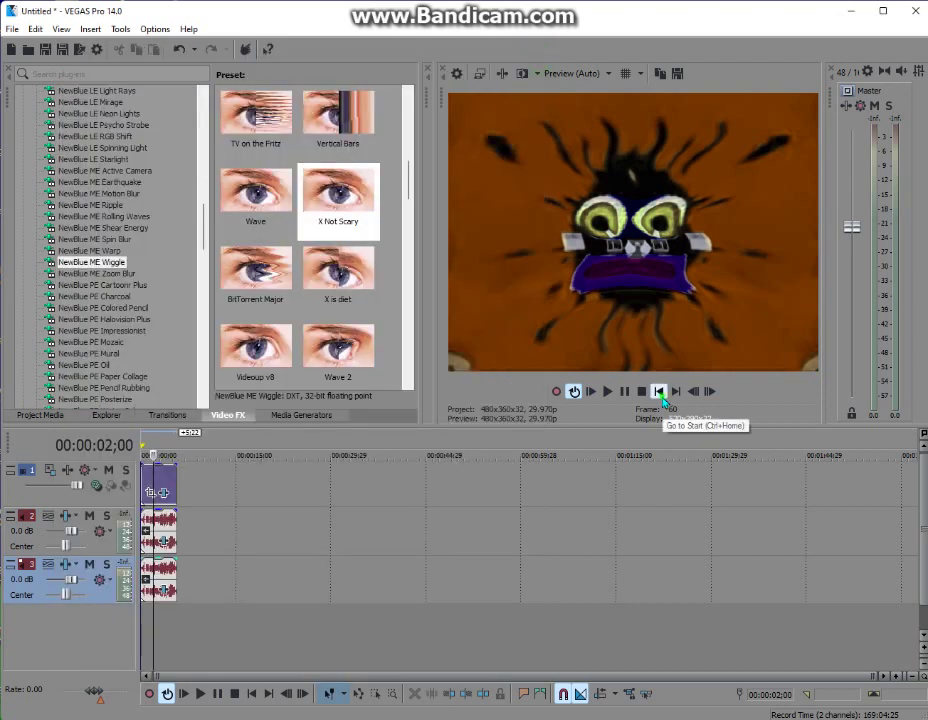
Play the effected Klasky Csupo Robot Logo clip from the start through to its end.
left_click(658, 391)
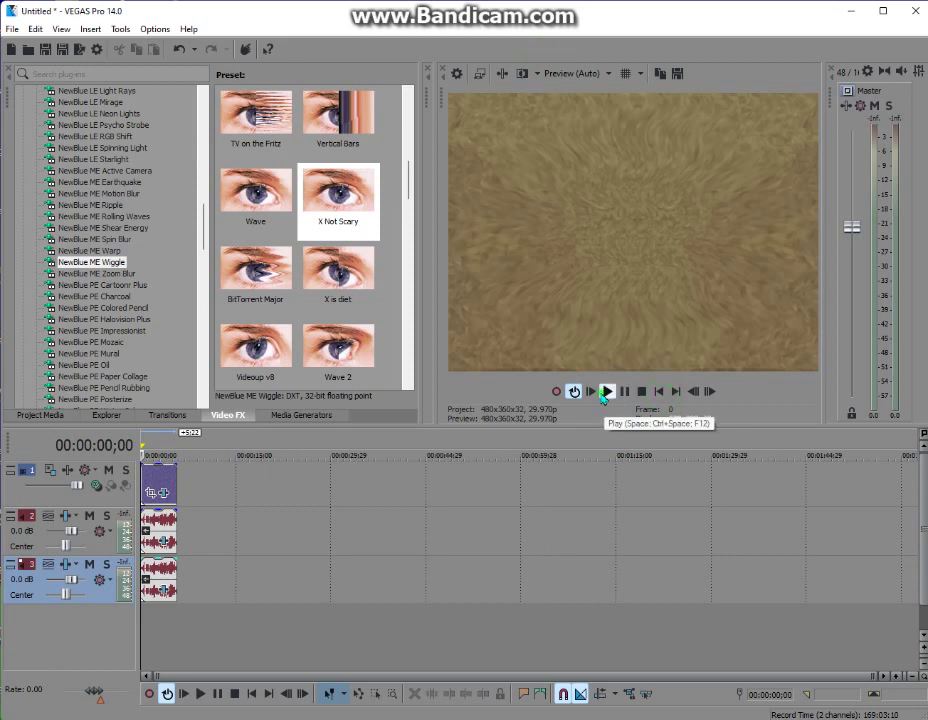
left_click(607, 391)
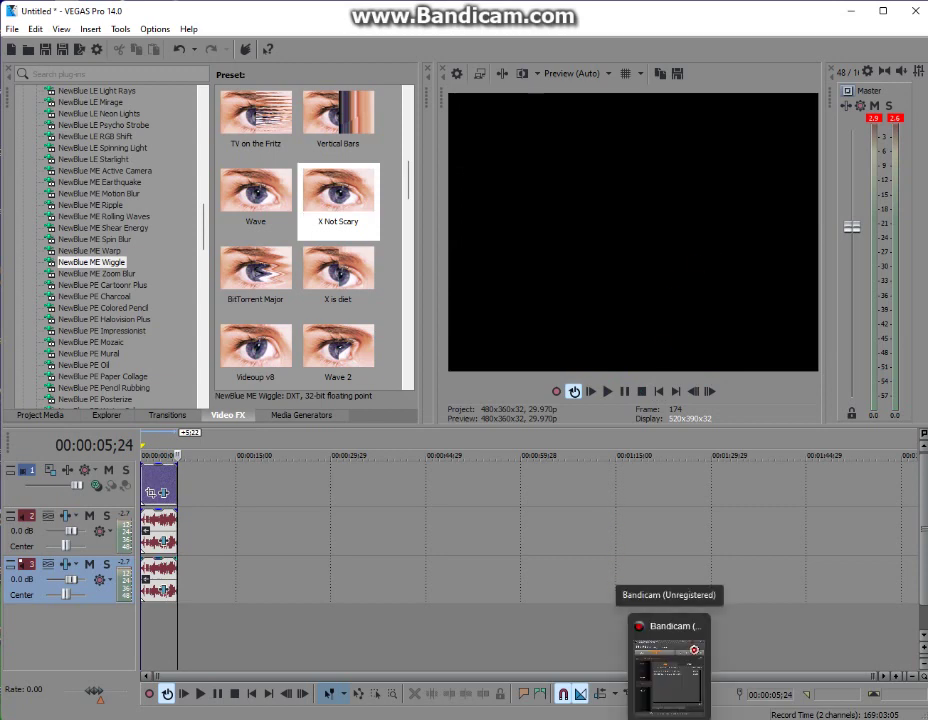
left_click(668, 660)
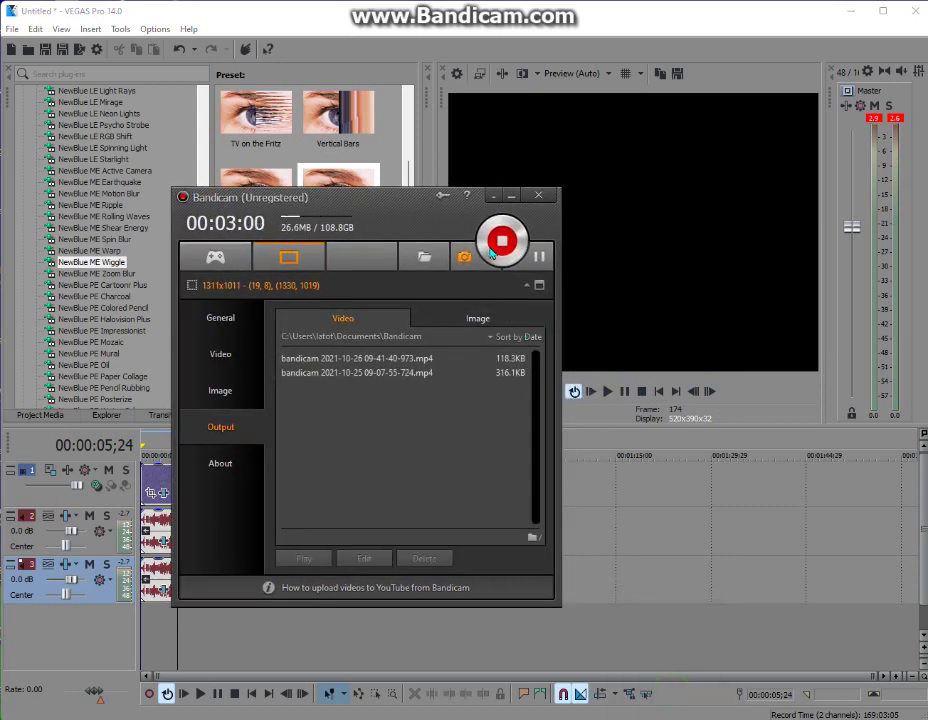